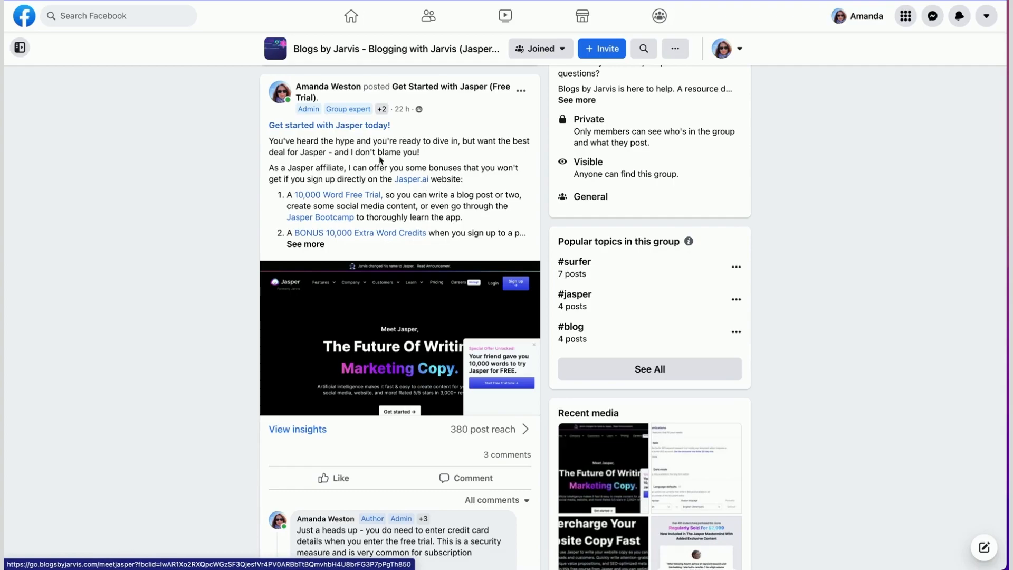
# Open the Jasper free trial page linked from the Facebook group post and return to the Jasper document.
pyautogui.click(356, 126)
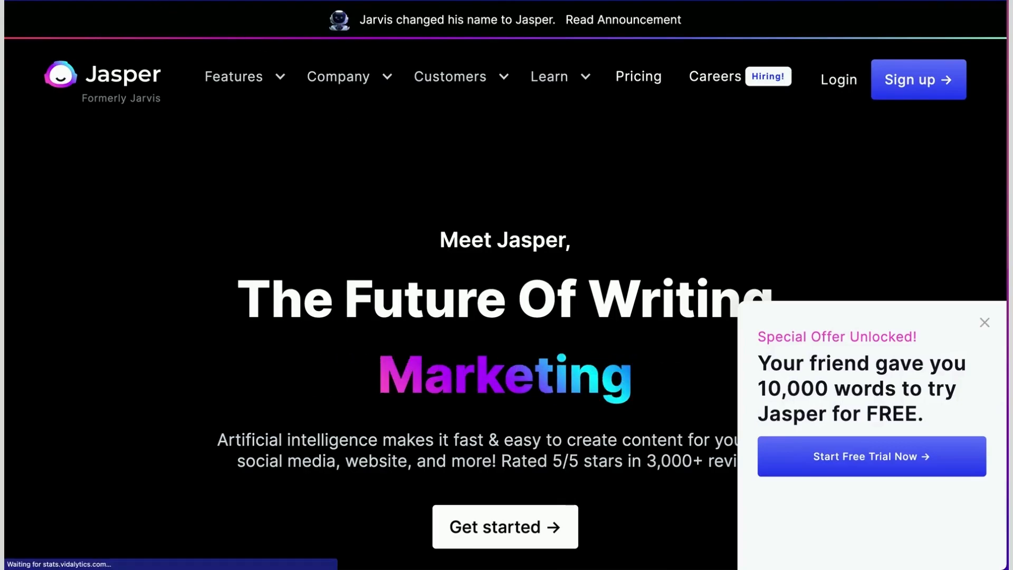
pyautogui.click(153, 1)
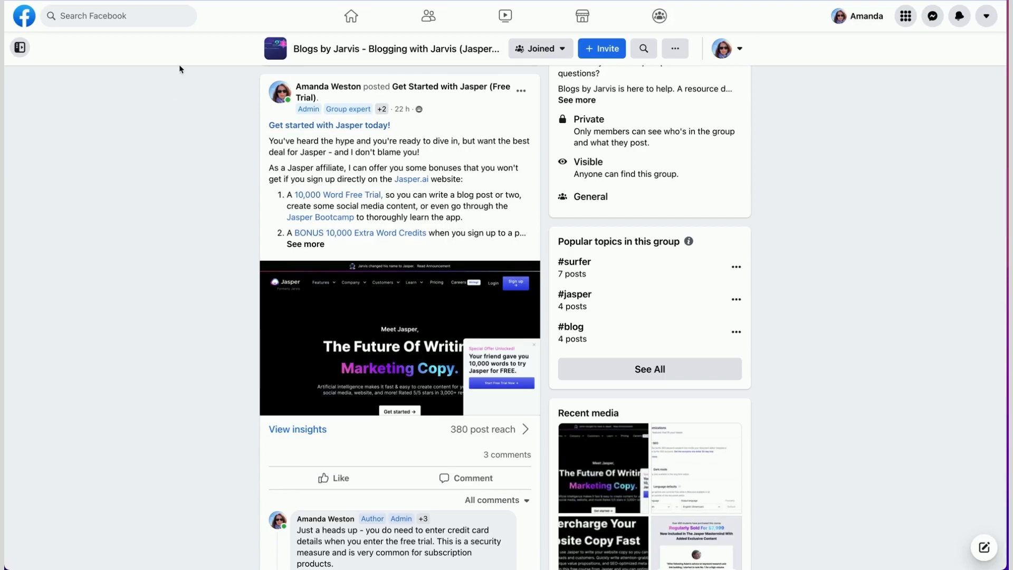
pyautogui.click(182, 1)
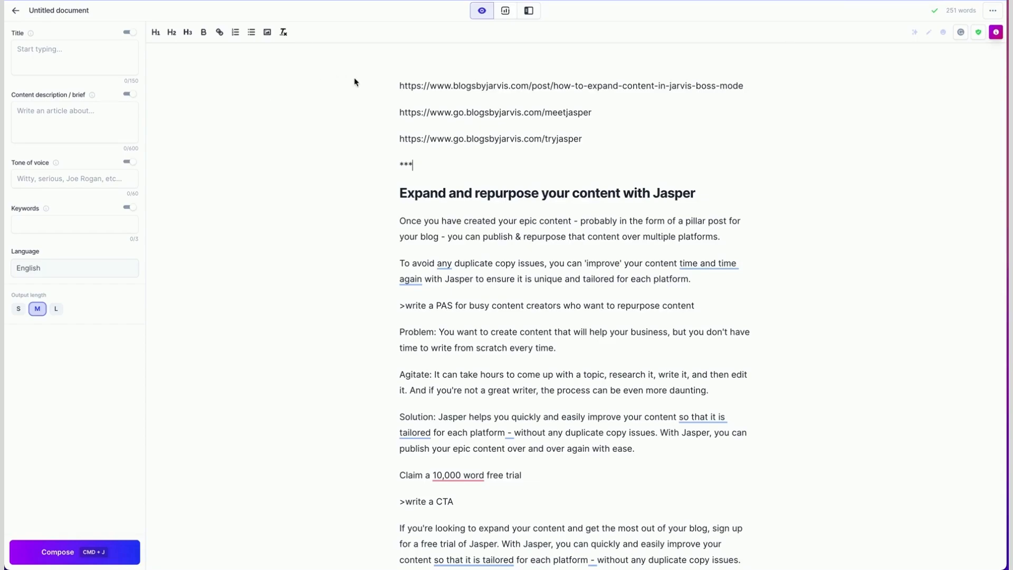
# Highlight the blog post URL in the document and skim the article on expanding content in Jarvis Boss Mode.
pyautogui.moveTo(399, 84); pyautogui.dragTo(746, 88)
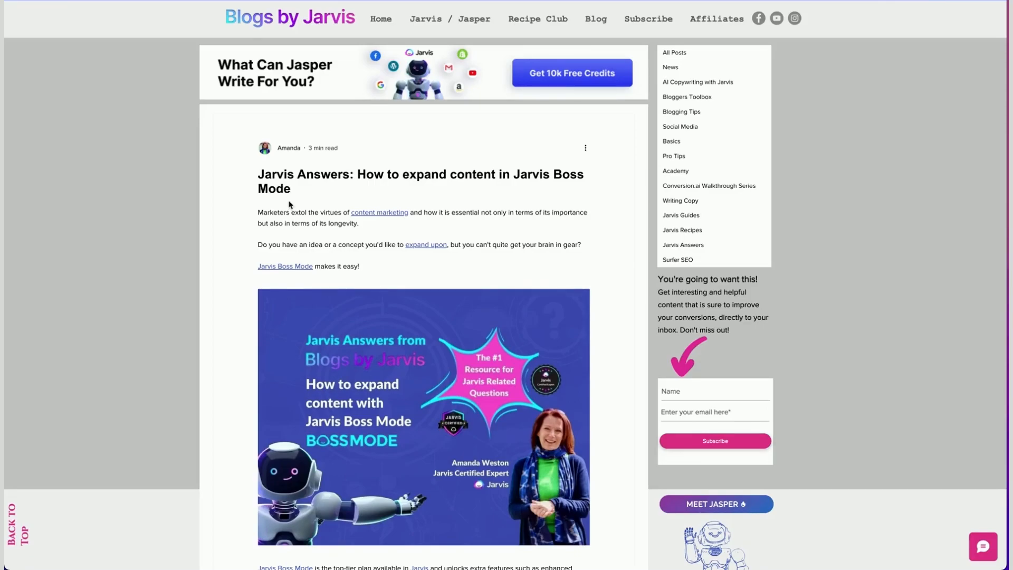
pyautogui.scroll(-7, 290, 205)
pyautogui.scroll(-8, 289, 205)
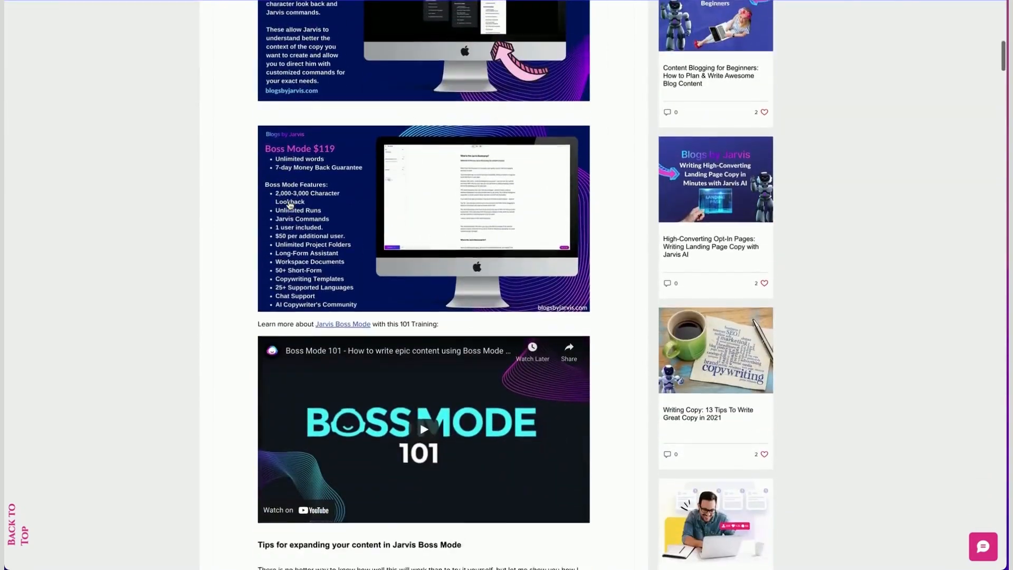
pyautogui.scroll(-2, 290, 205)
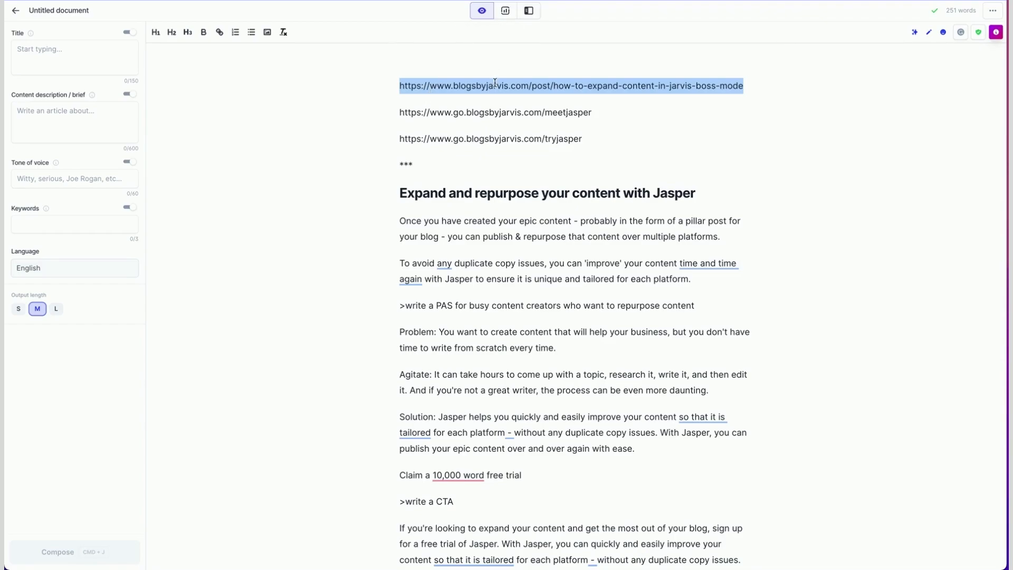
# Highlight the blog post URL, the meetjasper and tryjasper links, and the whole block down to the *** separator.
pyautogui.click(420, 85)
pyautogui.moveTo(400, 85); pyautogui.dragTo(748, 83)
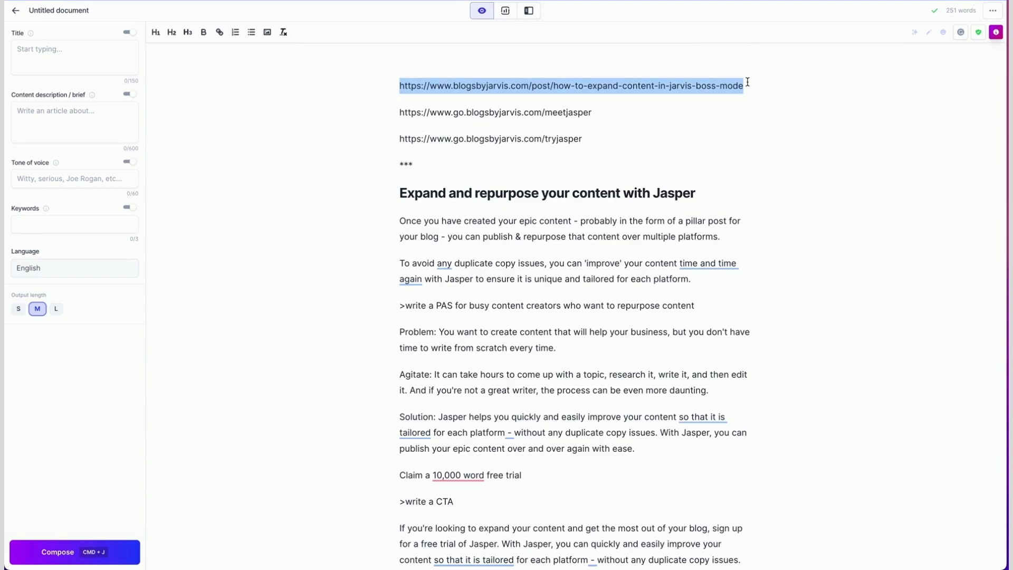
pyautogui.doubleClick(402, 113)
pyautogui.moveTo(508, 130); pyautogui.dragTo(584, 139)
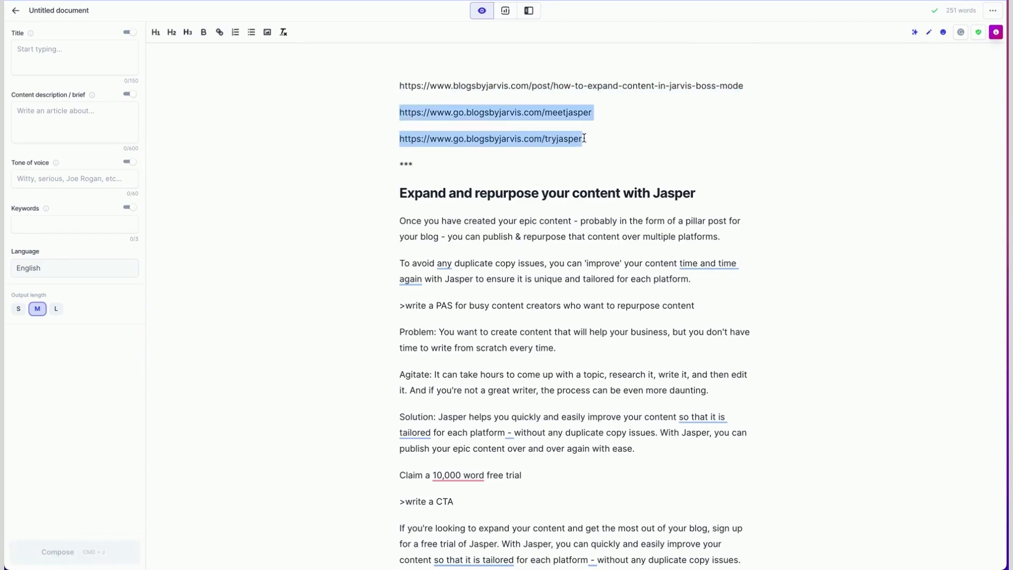
pyautogui.moveTo(413, 163); pyautogui.dragTo(400, 78)
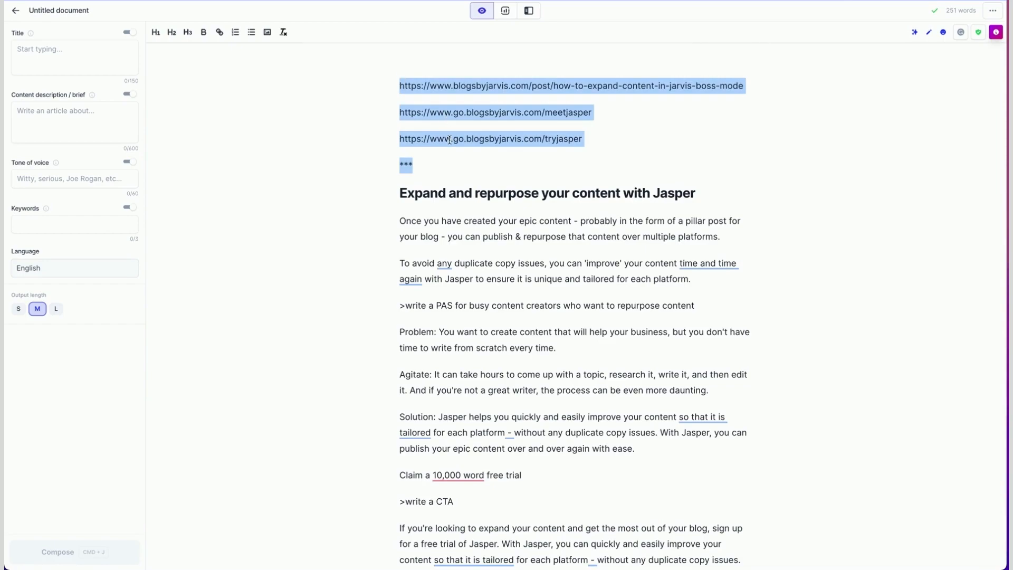
pyautogui.click(446, 192)
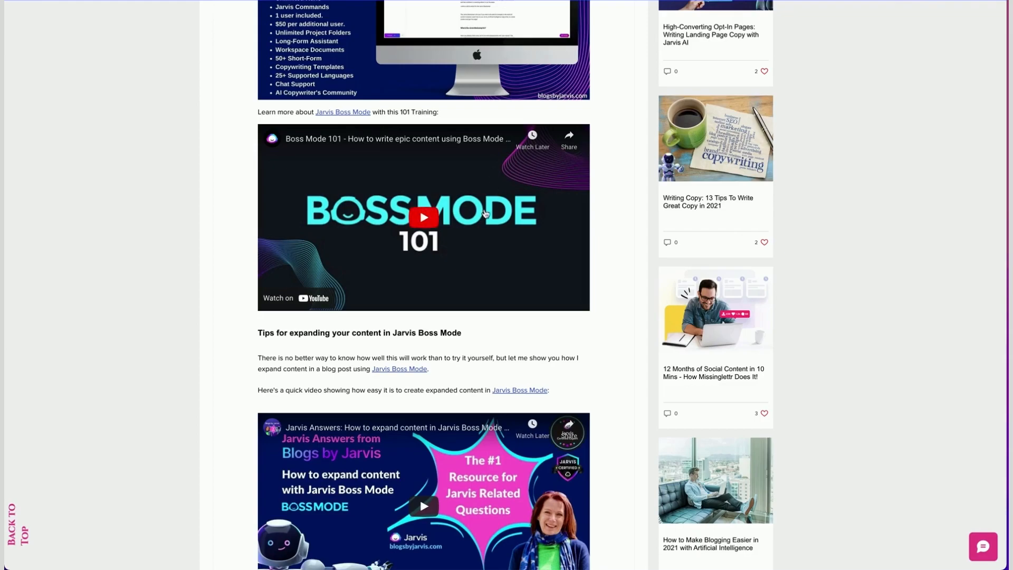
# Compare the article's "Repurpose your expanded content" section with the document's heading and its two opening paragraphs.
pyautogui.scroll(-10, 469, 244)
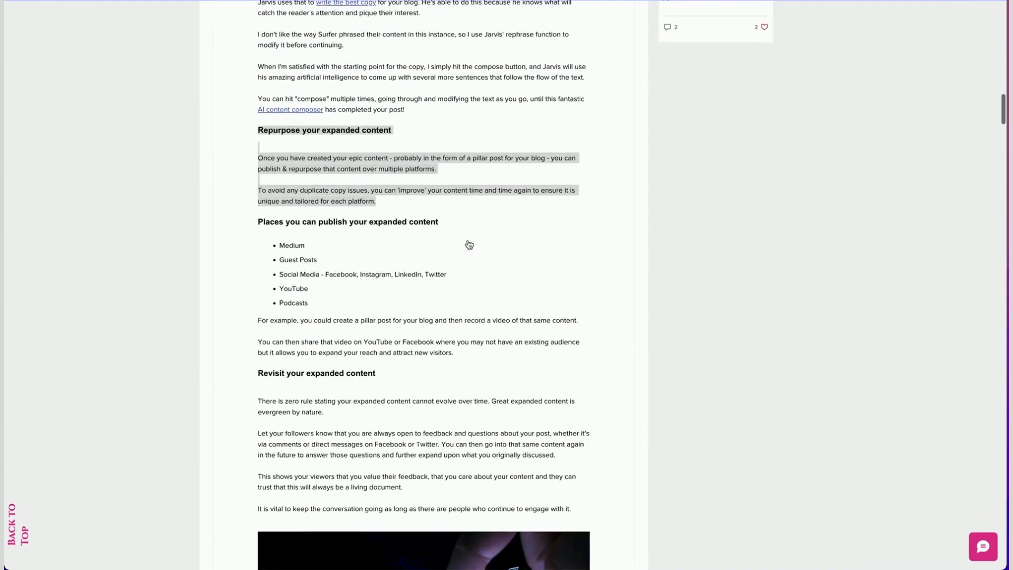
pyautogui.scroll(2, 469, 244)
pyautogui.scroll(-1, 469, 245)
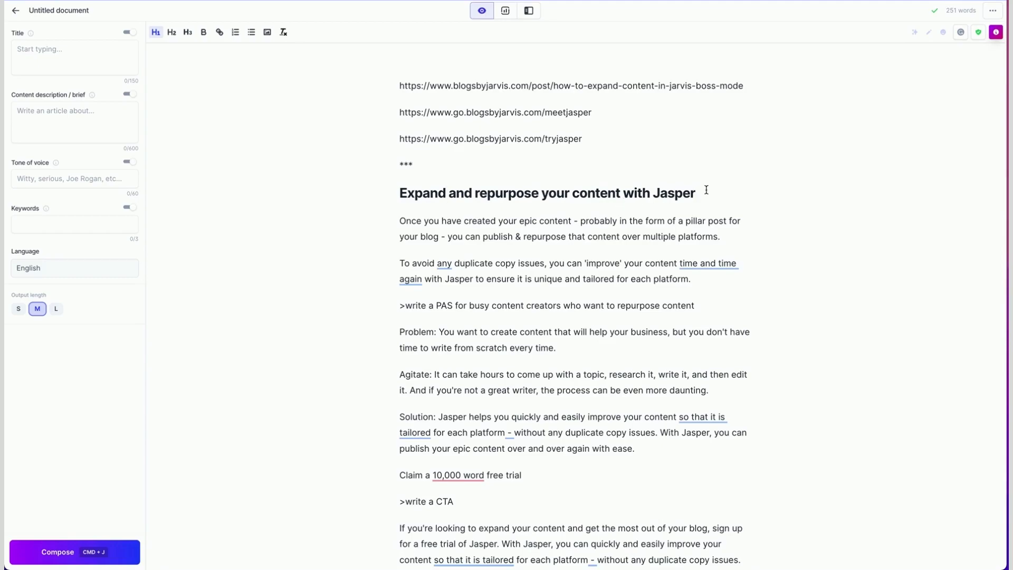
pyautogui.moveTo(707, 191); pyautogui.dragTo(362, 194)
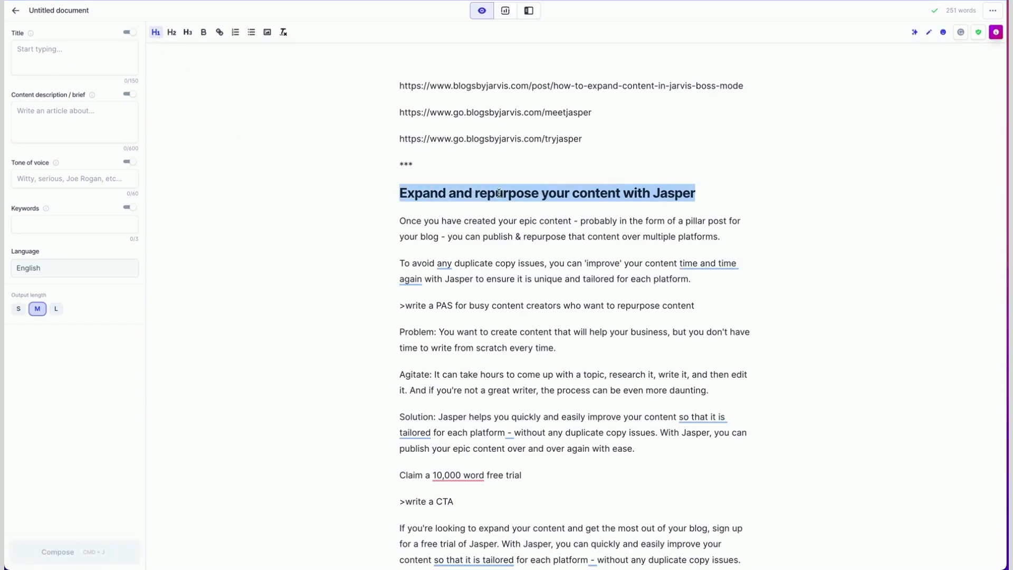
pyautogui.moveTo(396, 221); pyautogui.dragTo(720, 277)
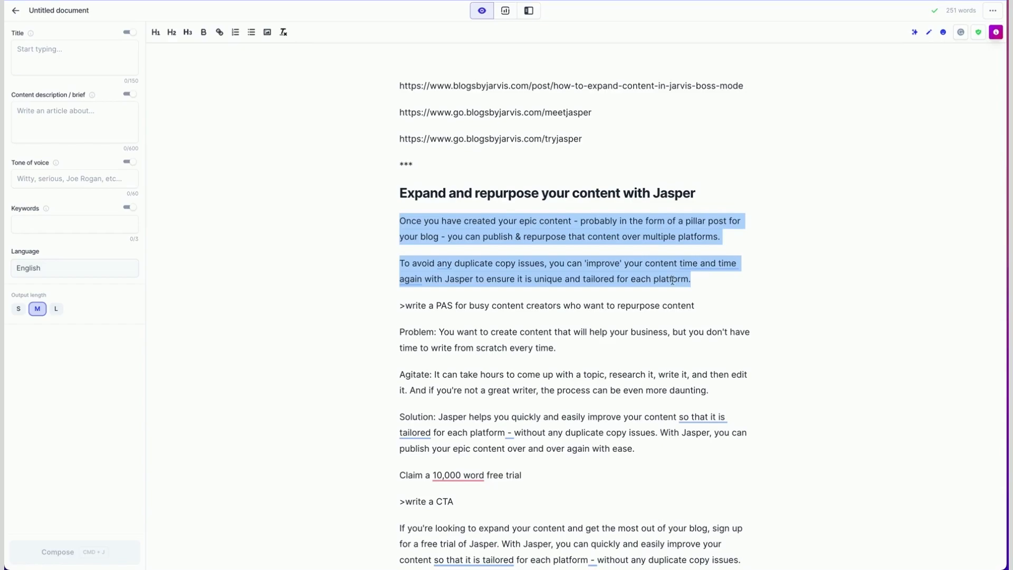
# Examine the ">write a PAS for busy content creators who want to repurpose content" command and the terms PAS and CTA.
pyautogui.click(400, 306)
pyautogui.moveTo(422, 307); pyautogui.dragTo(697, 300)
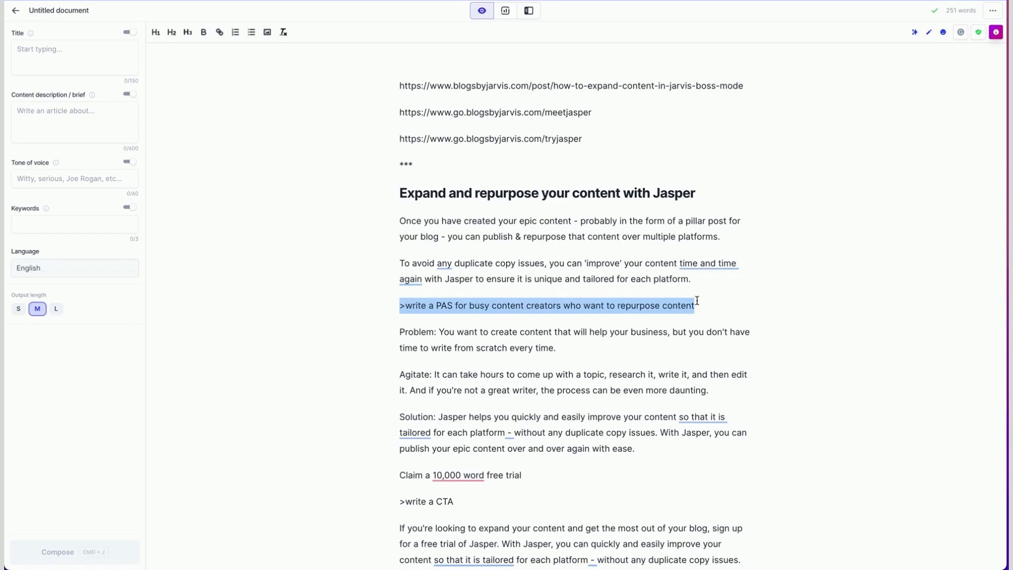
pyautogui.click(453, 306)
pyautogui.doubleClick(447, 306)
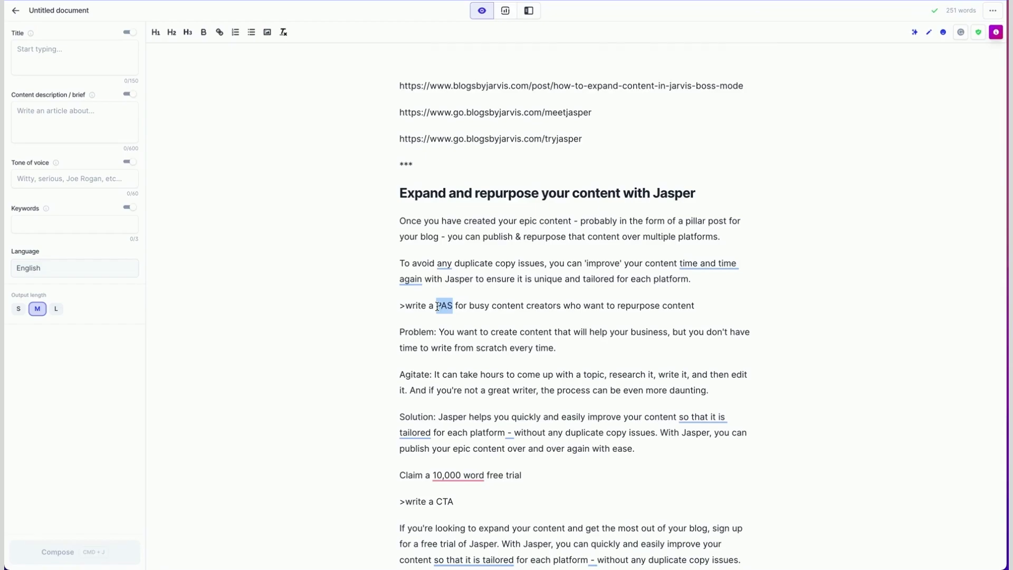
pyautogui.moveTo(436, 501); pyautogui.dragTo(453, 500)
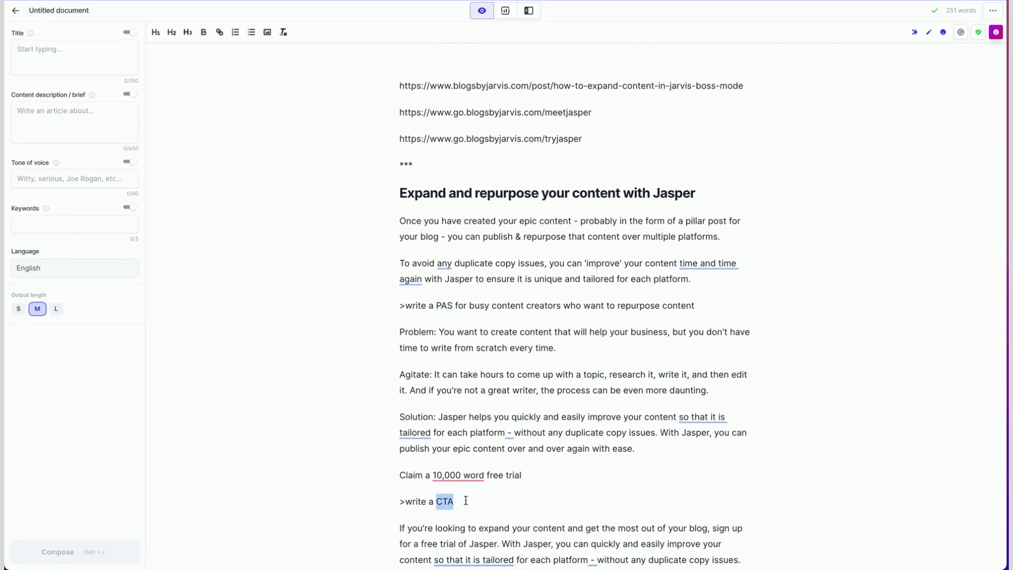
pyautogui.click(466, 501)
pyautogui.moveTo(453, 304); pyautogui.dragTo(434, 303)
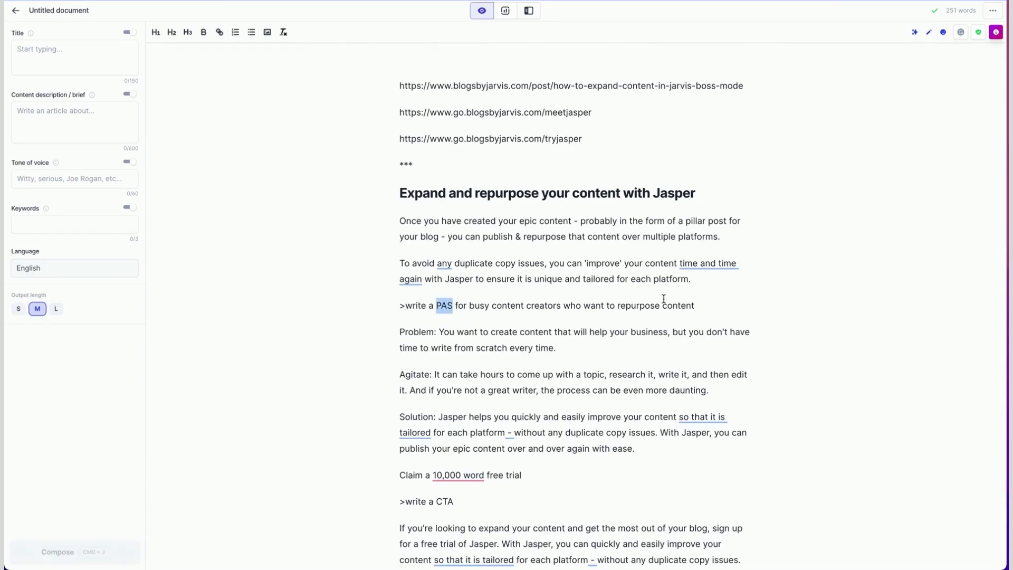
pyautogui.click(692, 301)
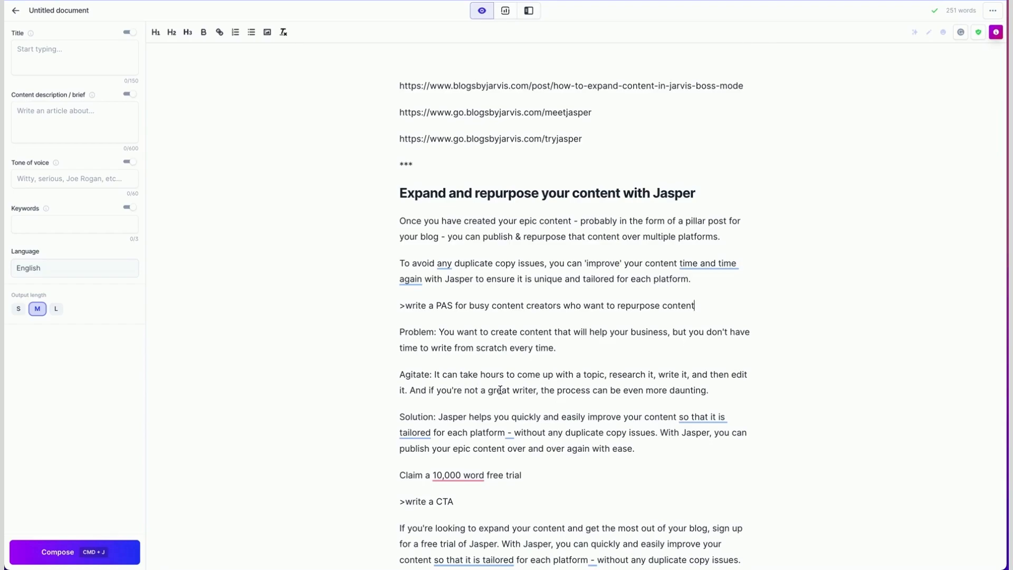
# Review the Problem, Agitate and Solution paragraphs and the "Claim a 10,000 word free trial" line.
pyautogui.scroll(-1, 521, 390)
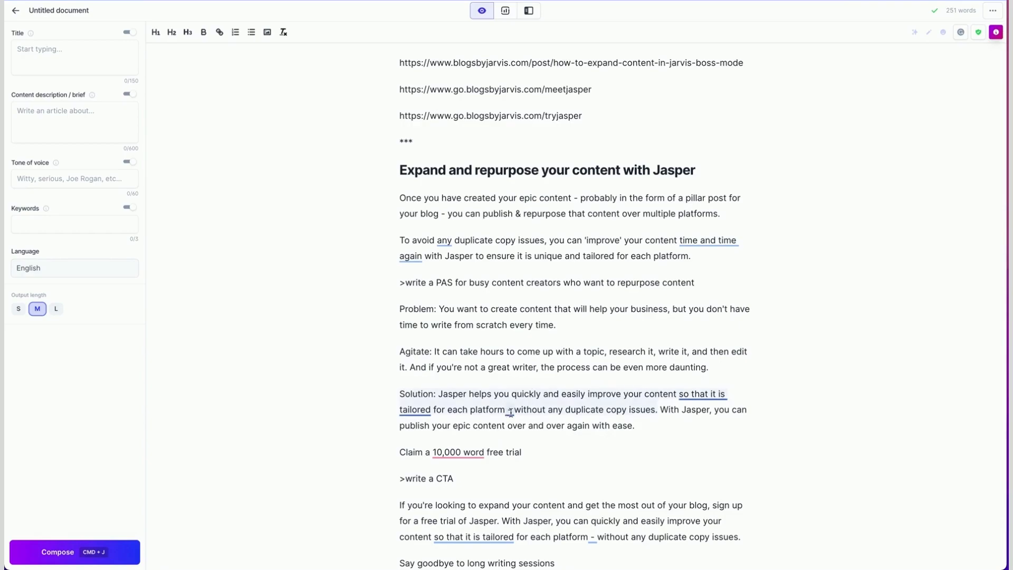
pyautogui.moveTo(509, 411)
pyautogui.click(771, 392)
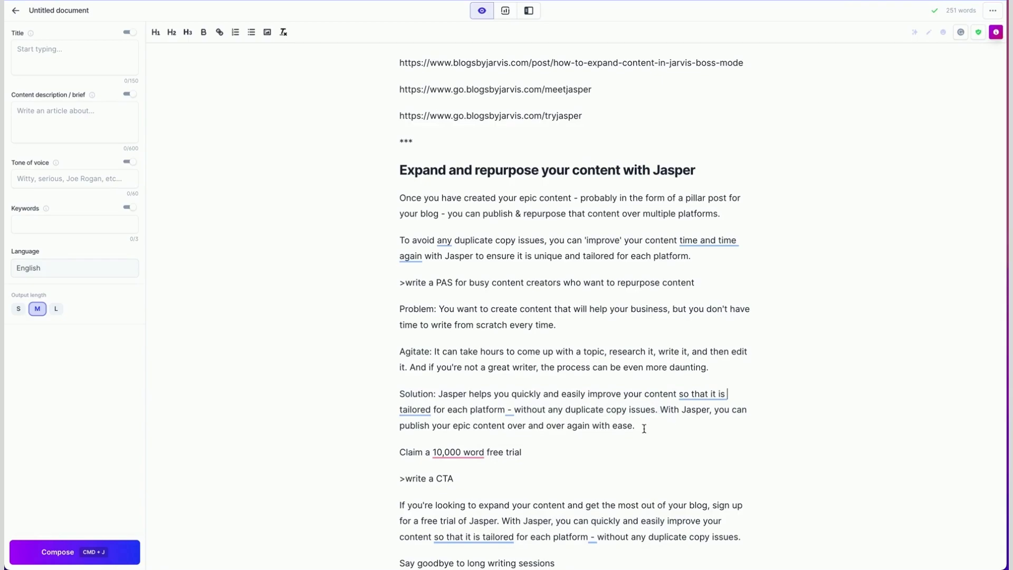
pyautogui.moveTo(522, 452); pyautogui.dragTo(394, 452)
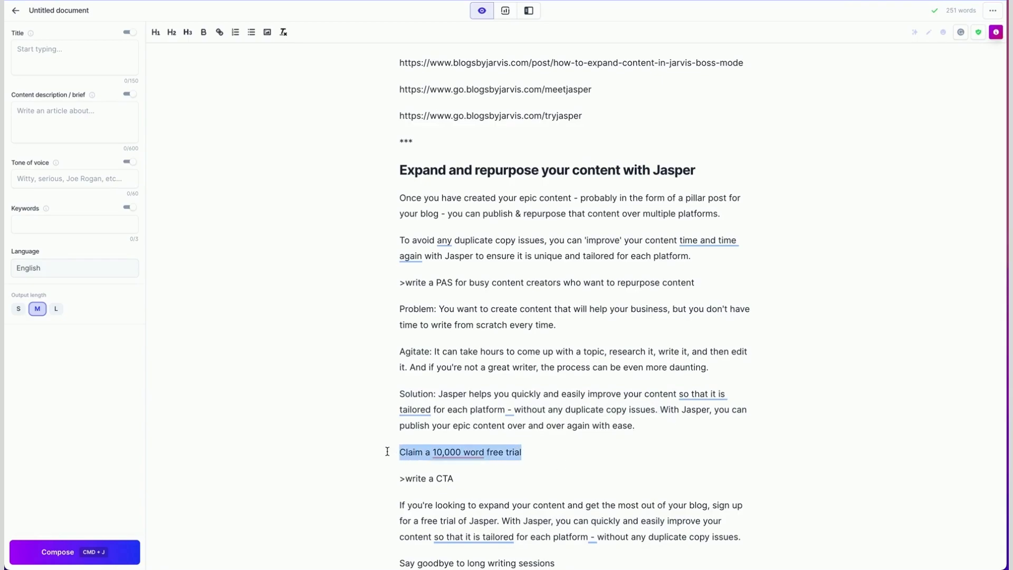
pyautogui.click(647, 425)
pyautogui.moveTo(647, 425); pyautogui.dragTo(398, 295)
# Run the PAS command to generate new Problem, Agitate and Solution copy, starting it on its own line.
pyautogui.click(707, 280)
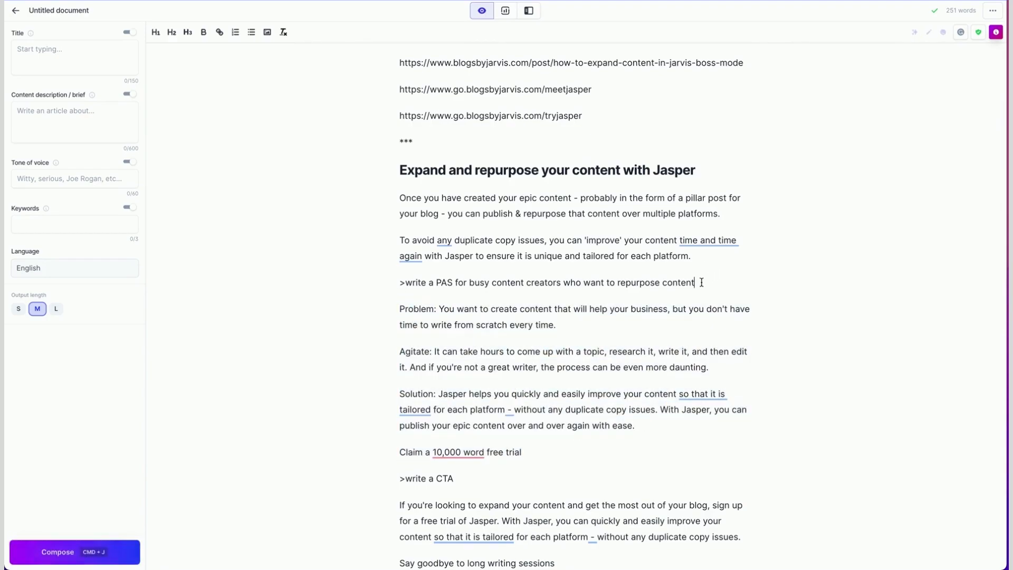
pyautogui.press('Return')
pyautogui.press('Return')
pyautogui.press('Return')
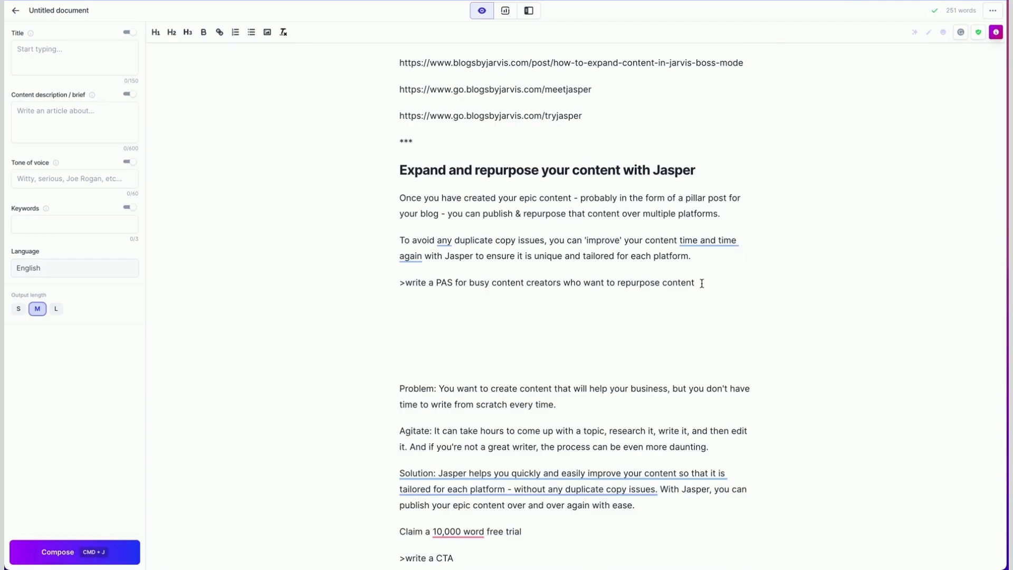
pyautogui.tripleClick(701, 284)
pyautogui.press('super+j')
pyautogui.press('super+j')
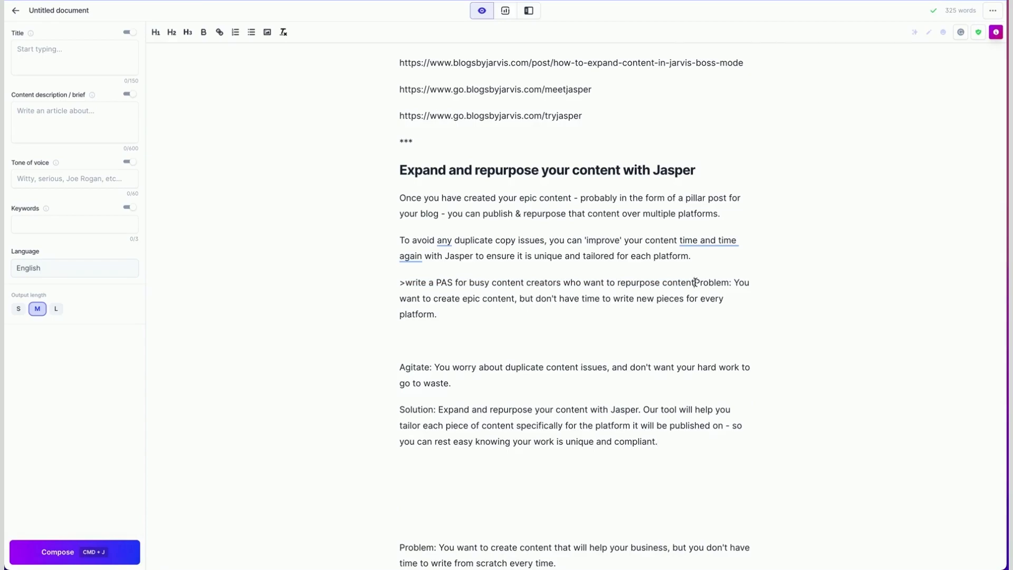
pyautogui.press('Return')
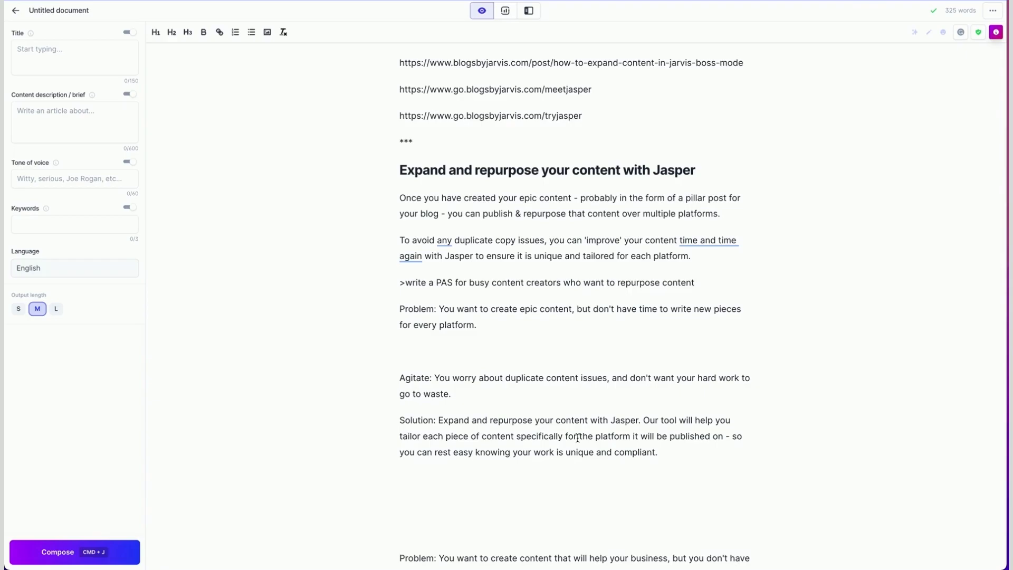
# Delete the newly generated PAS copy and the blank lines beneath the PAS command.
pyautogui.moveTo(658, 452); pyautogui.dragTo(394, 311)
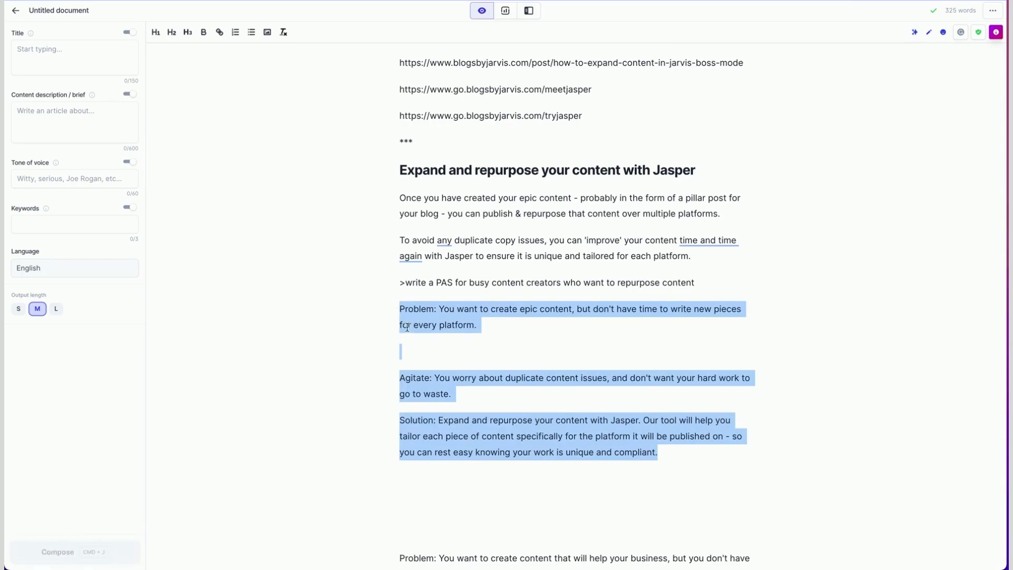
pyautogui.click(395, 311)
pyautogui.moveTo(395, 311); pyautogui.dragTo(422, 470)
pyautogui.press('BackSpace')
pyautogui.press('BackSpace')
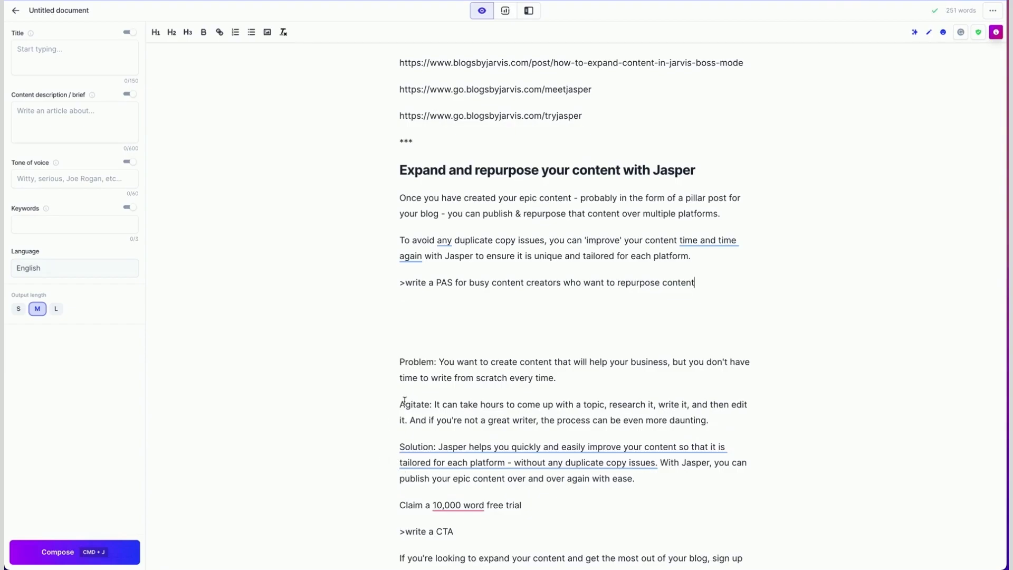
pyautogui.press('Delete')
pyautogui.press('Delete')
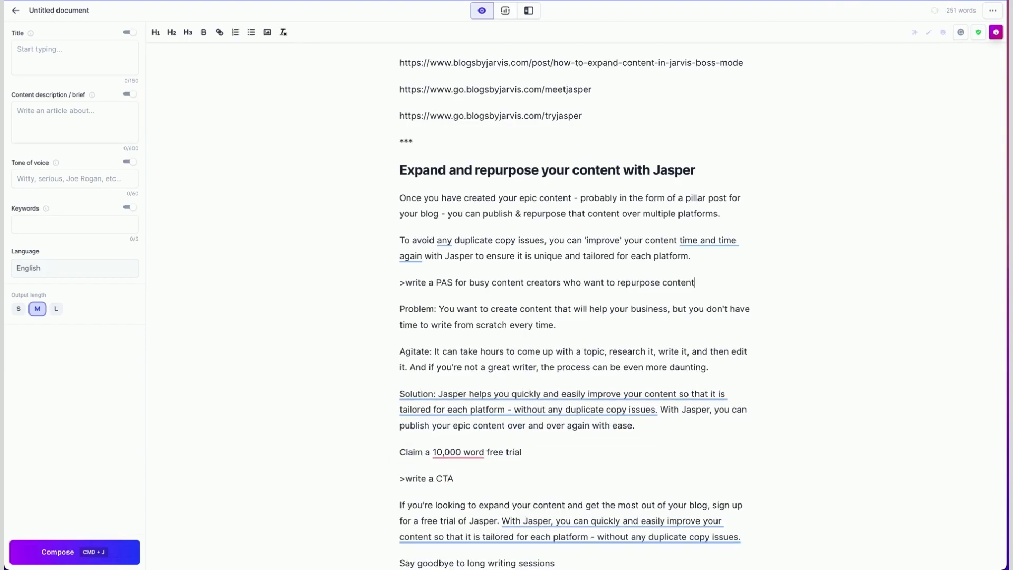
# Review the "Claim a 10,000 word free trial" line, the ">write a CTA" command and the call-to-action copy below it.
pyautogui.moveTo(542, 452); pyautogui.dragTo(399, 448)
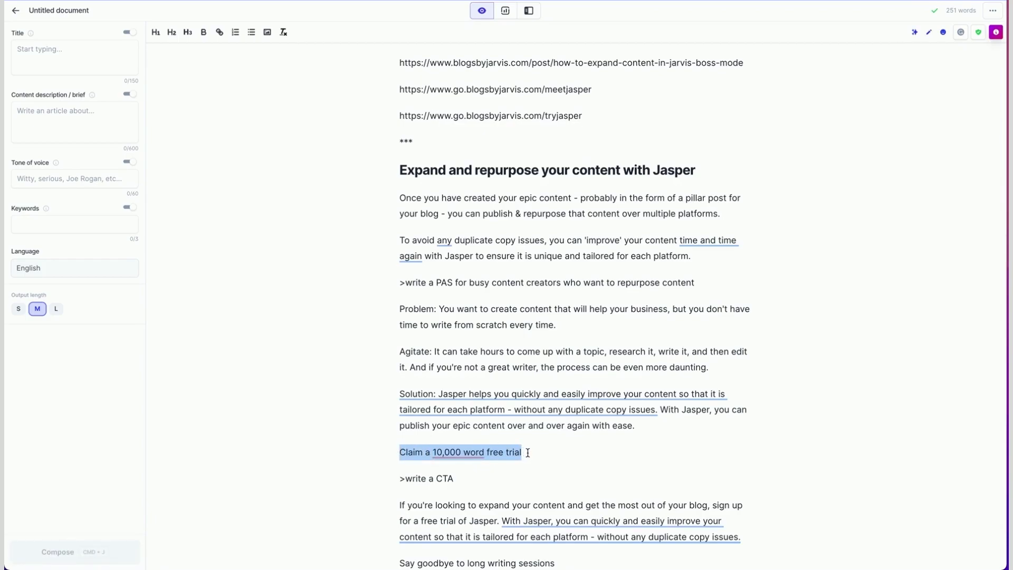
pyautogui.click(459, 479)
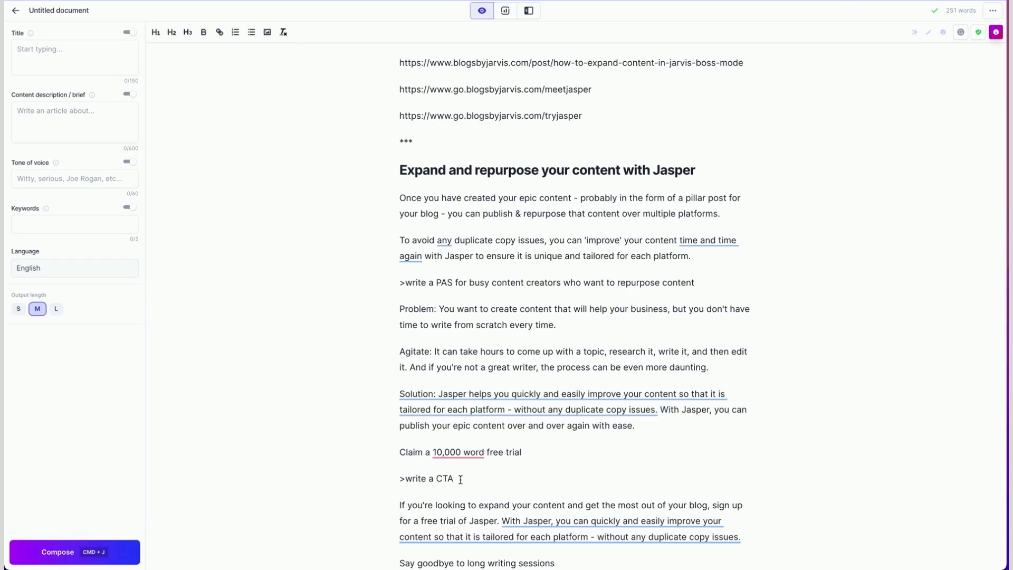
pyautogui.scroll(-2, 459, 479)
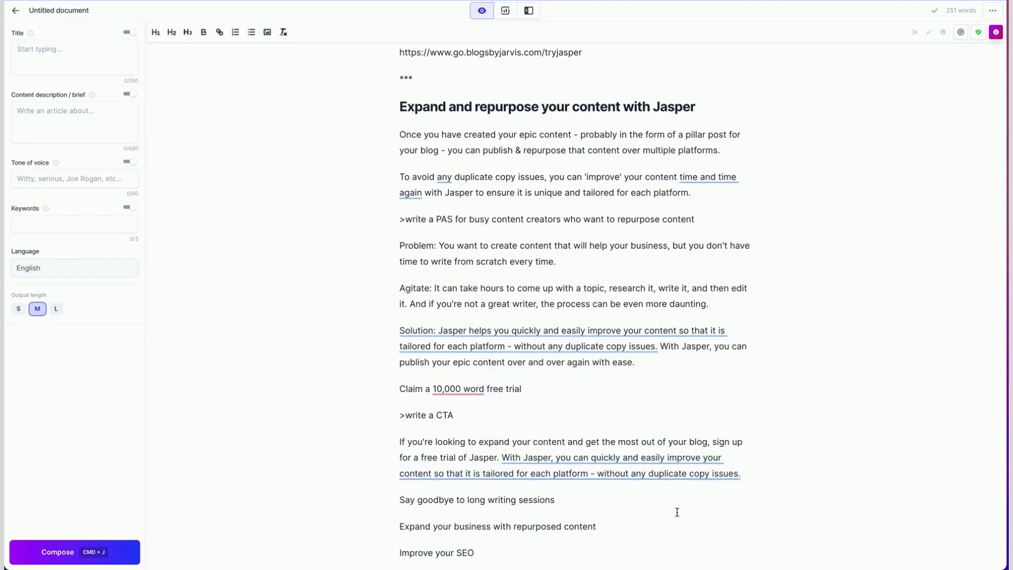
pyautogui.moveTo(669, 476)
pyautogui.scroll(-5, 774, 404)
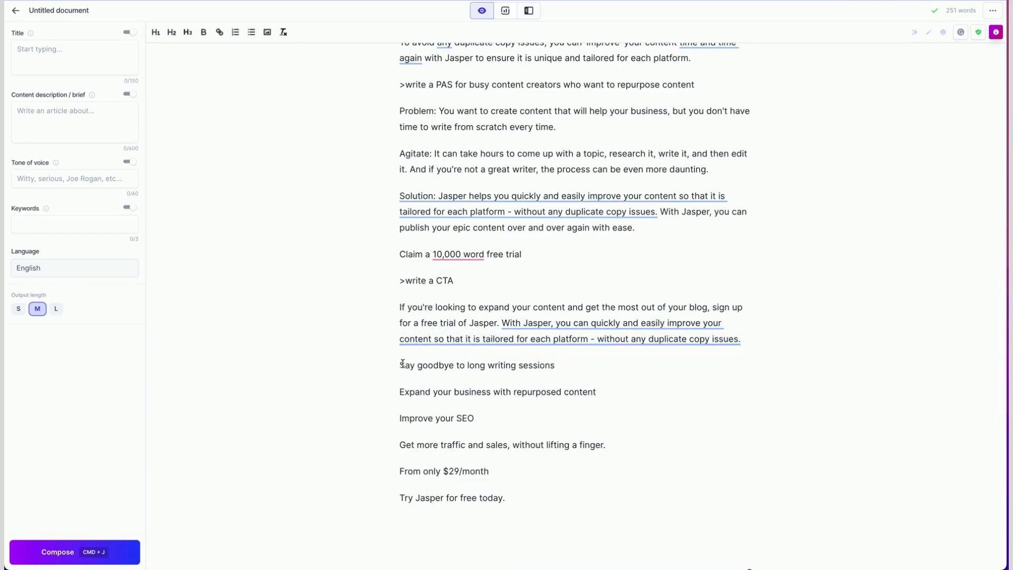
# Insert a green check mark emoji before "Say goodbye to long writing sessions" and copy it.
pyautogui.click(399, 365)
pyautogui.press('ctrl+super+space')
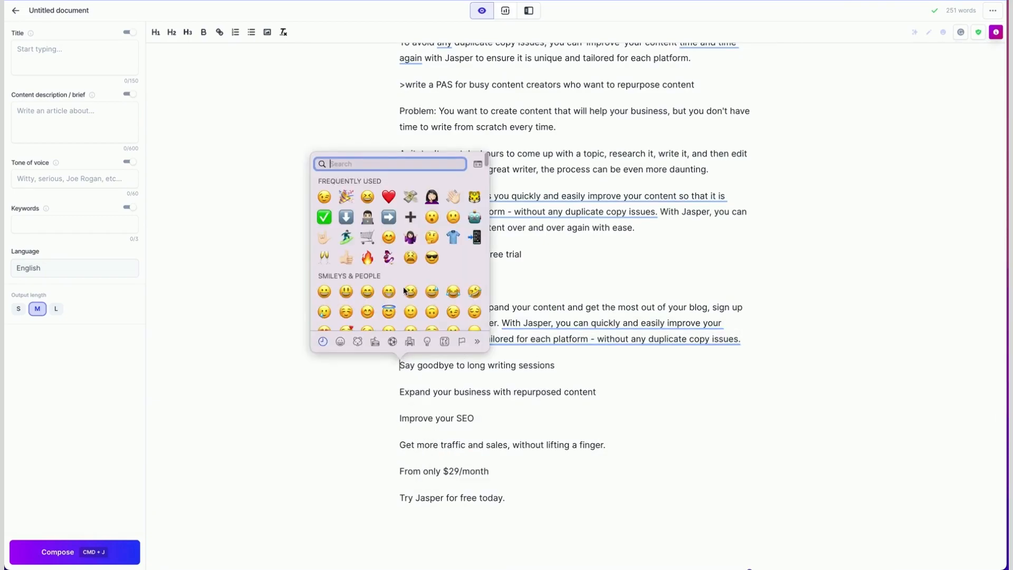
pyautogui.click(323, 217)
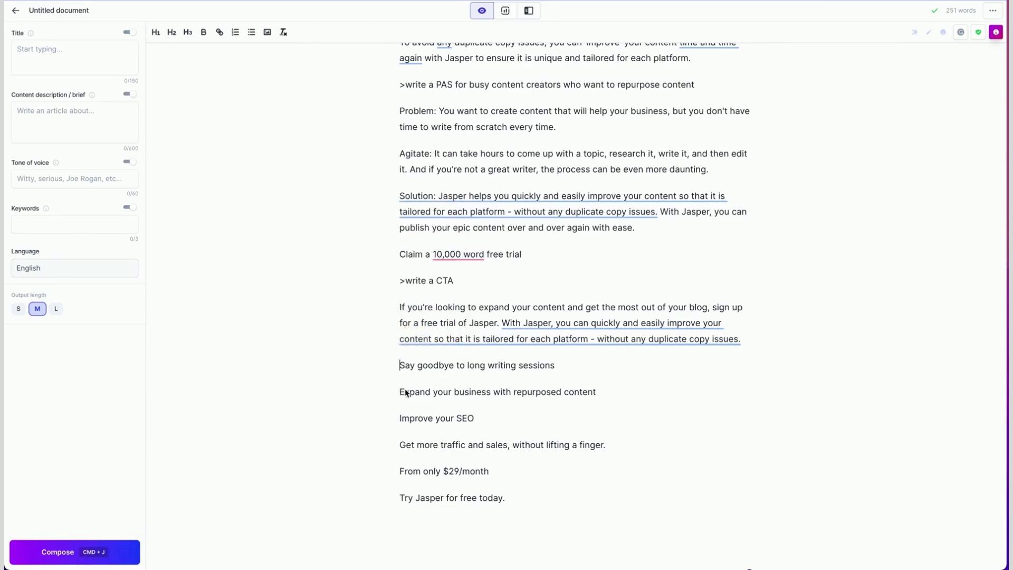
pyautogui.moveTo(412, 368); pyautogui.dragTo(391, 363)
pyautogui.press('super+c')
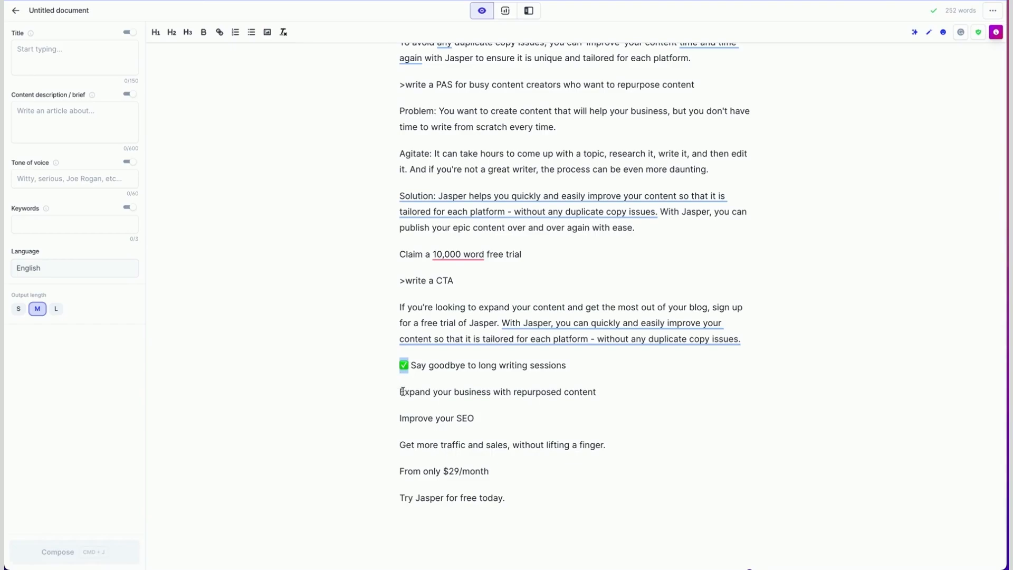
# Paste the check mark emoji before each of the remaining five lines, from "Expand your business" through "Try Jasper for free today.".
pyautogui.click(399, 391)
pyautogui.press('super+v')
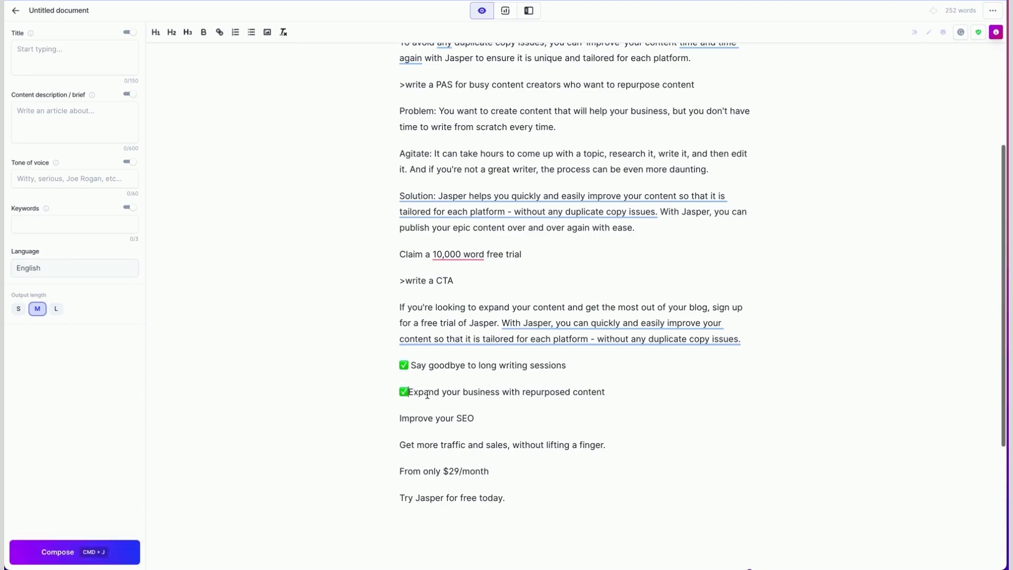
pyautogui.click(399, 418)
pyautogui.press('super+v')
pyautogui.click(400, 444)
pyautogui.press('super+v')
pyautogui.click(400, 470)
pyautogui.press('super+v')
pyautogui.click(400, 497)
pyautogui.press('super+v')
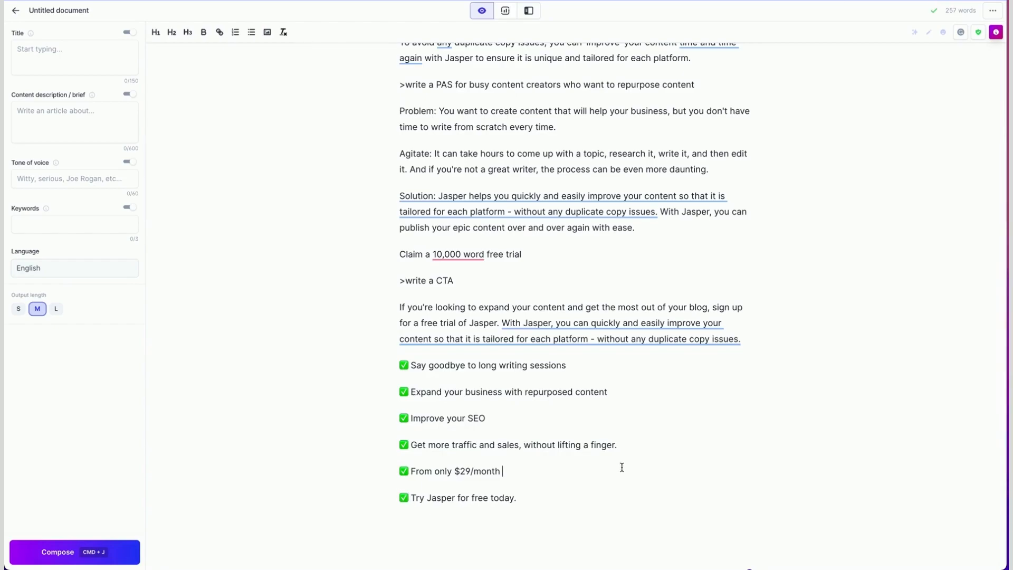
# Generate new call-to-action copy beneath the ">write a CTA" command, starting it on its own line.
pyautogui.click(464, 284)
pyautogui.press('Return')
pyautogui.press('Return')
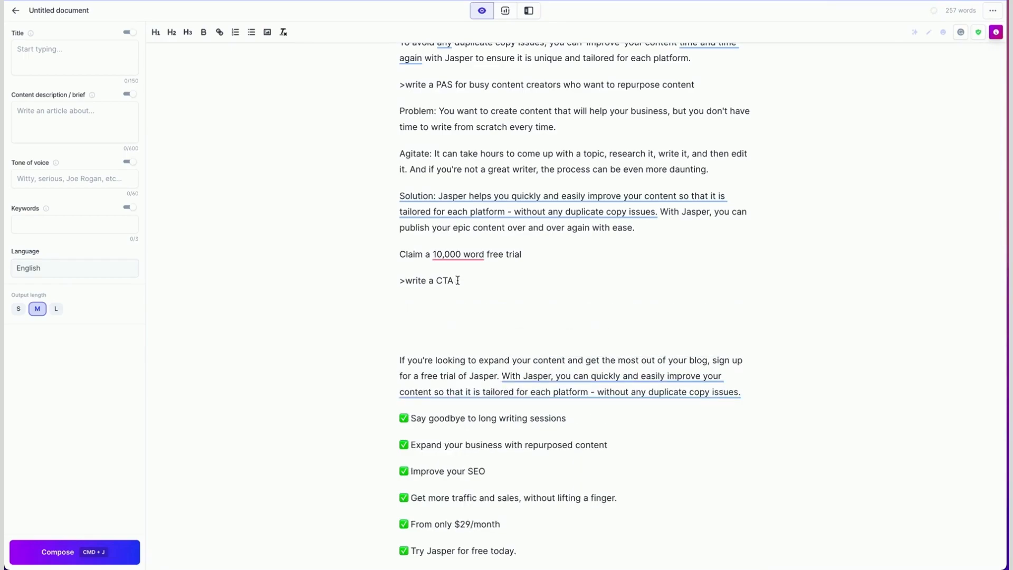
pyautogui.press('super+j')
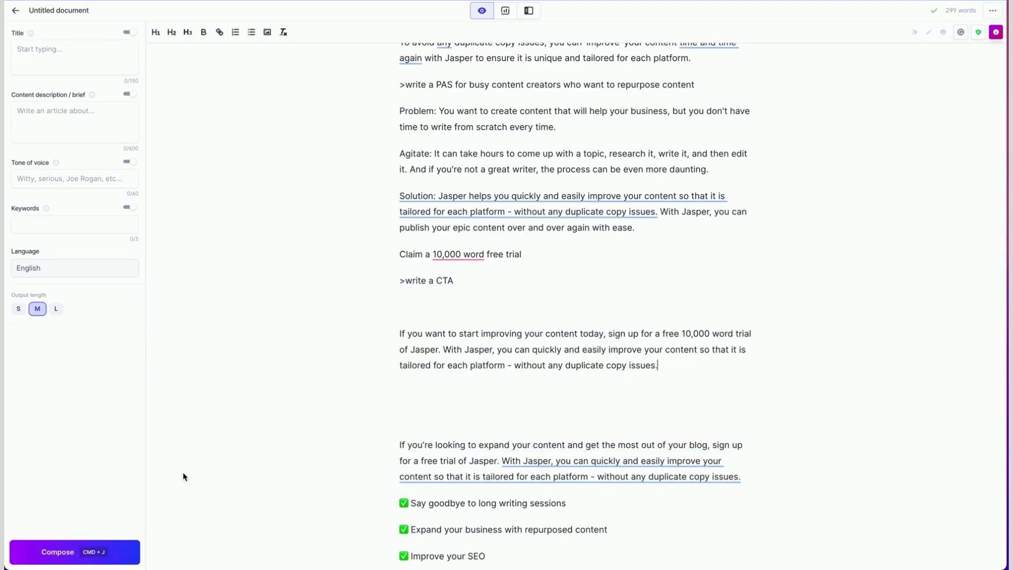
# Compose more text after the new call-to-action, flag it as a poor completion, and compose once more.
pyautogui.click(122, 555)
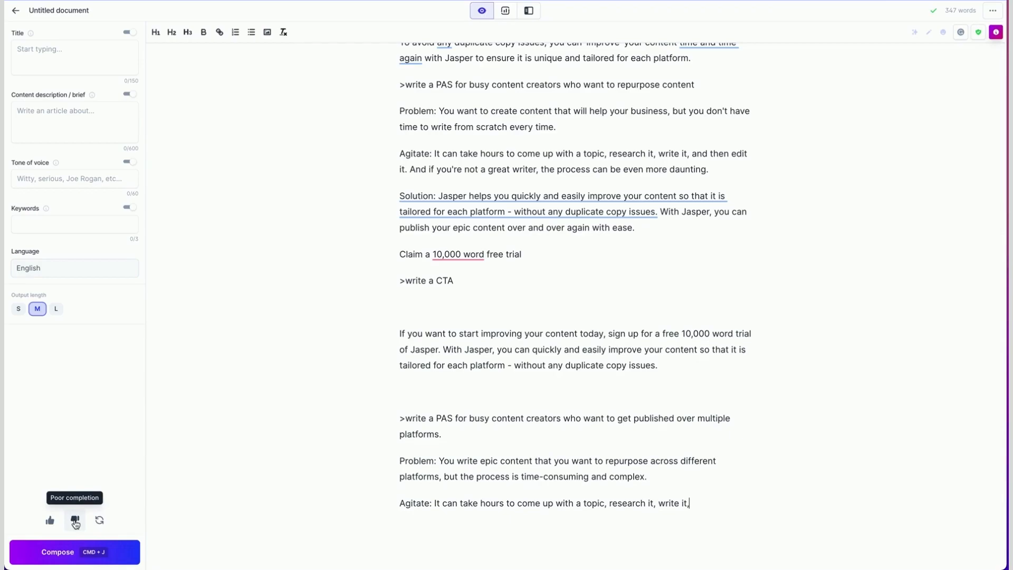
pyautogui.click(75, 521)
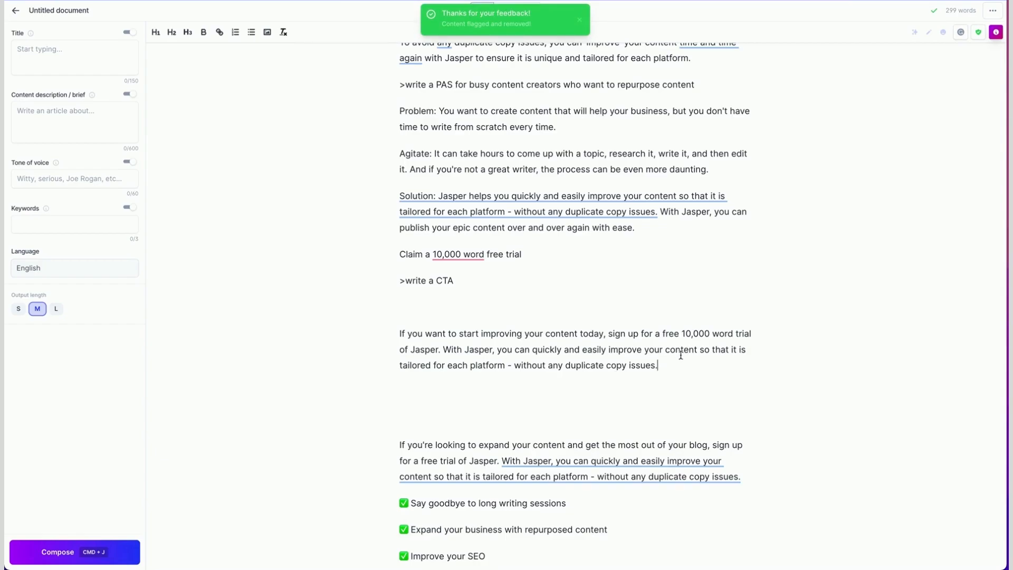
pyautogui.click(122, 551)
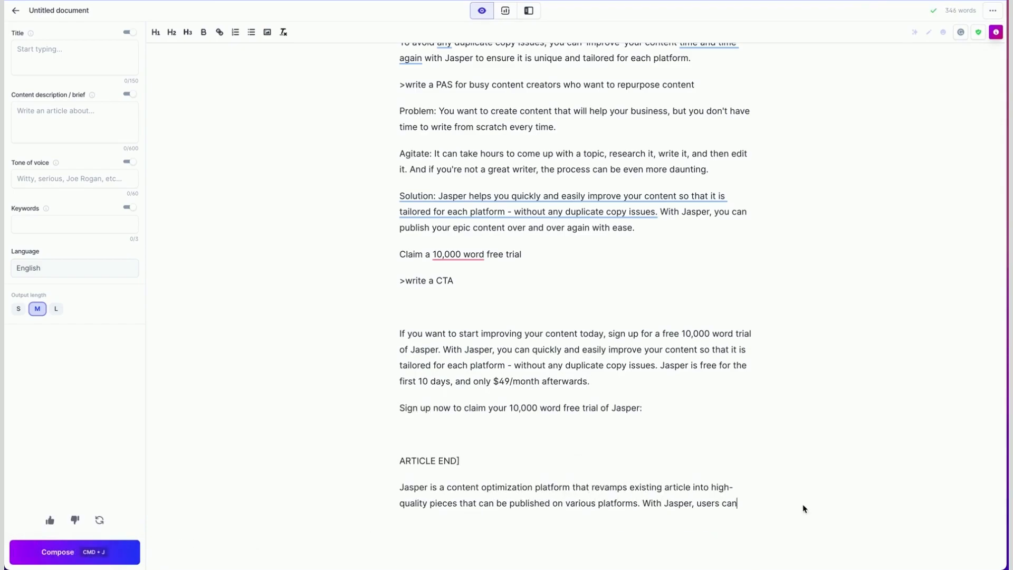
# Delete the newly generated text and the blank lines beneath the ">write a CTA" command.
pyautogui.moveTo(401, 318); pyautogui.dragTo(737, 504)
pyautogui.press('BackSpace')
pyautogui.press('BackSpace')
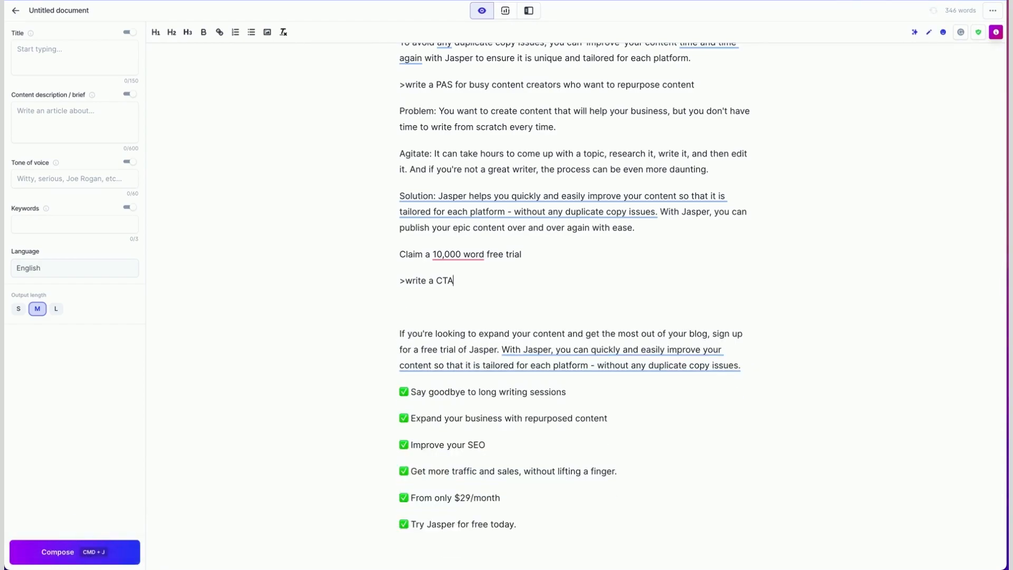
pyautogui.write('A')
pyautogui.press('Delete')
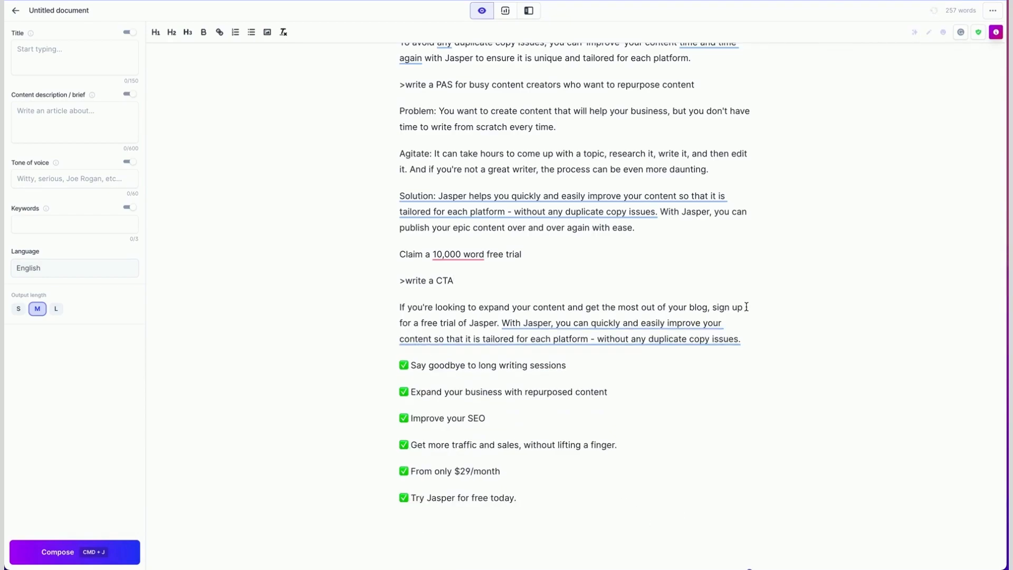
pyautogui.scroll(4, 749, 306)
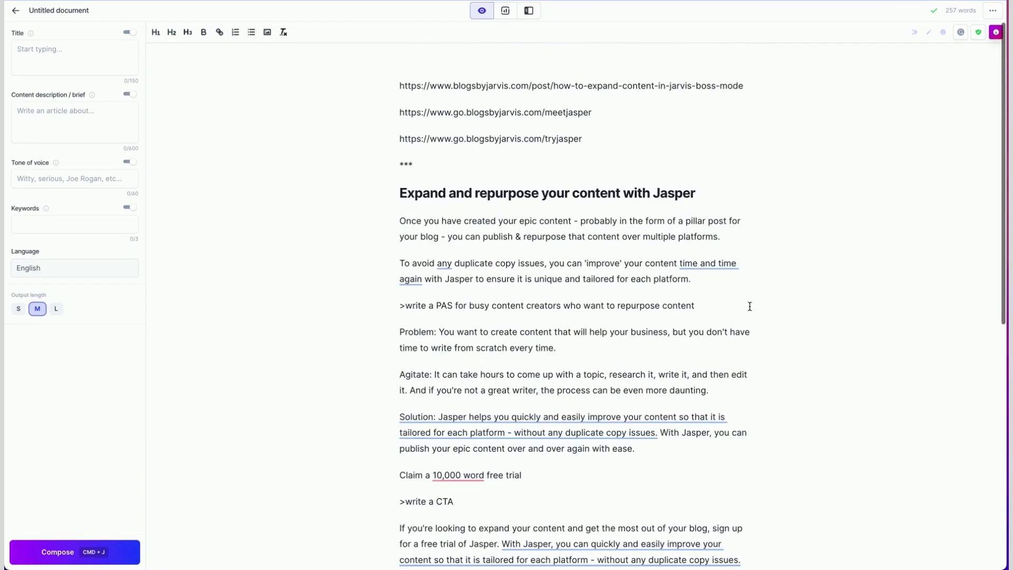
pyautogui.moveTo(744, 86); pyautogui.dragTo(384, 88)
pyautogui.press('super+c')
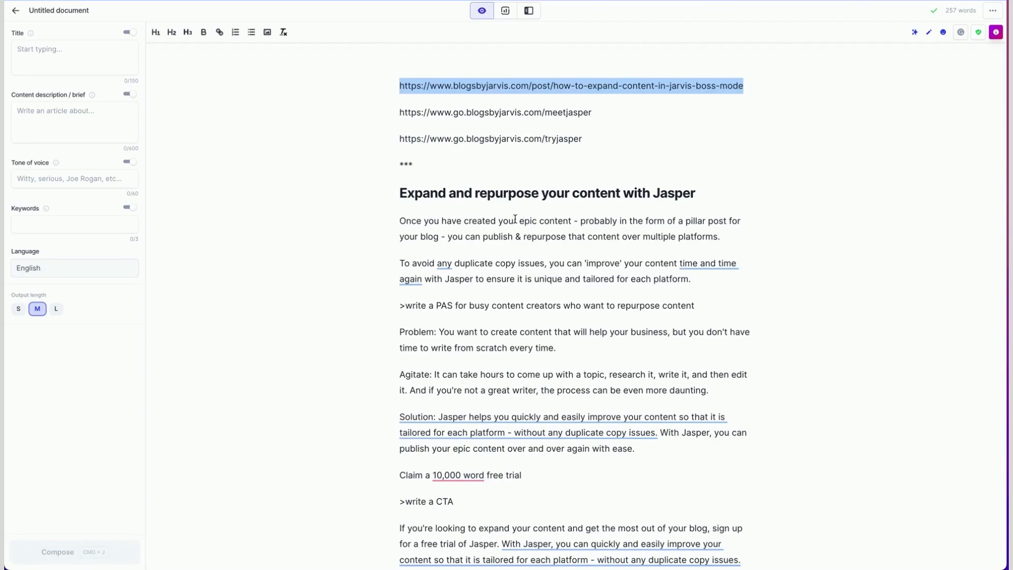
pyautogui.moveTo(465, 220); pyautogui.dragTo(571, 218)
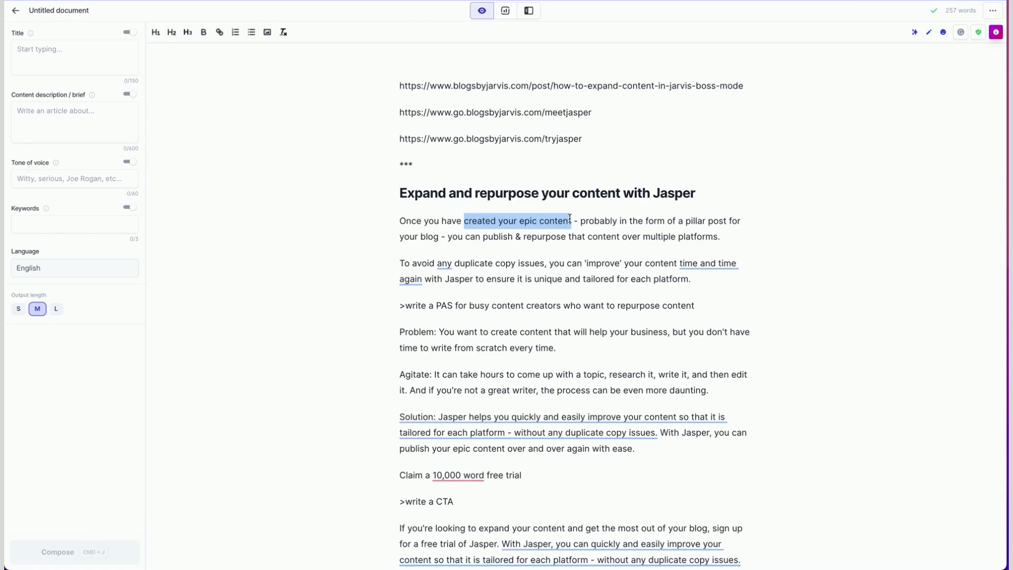
pyautogui.click(220, 32)
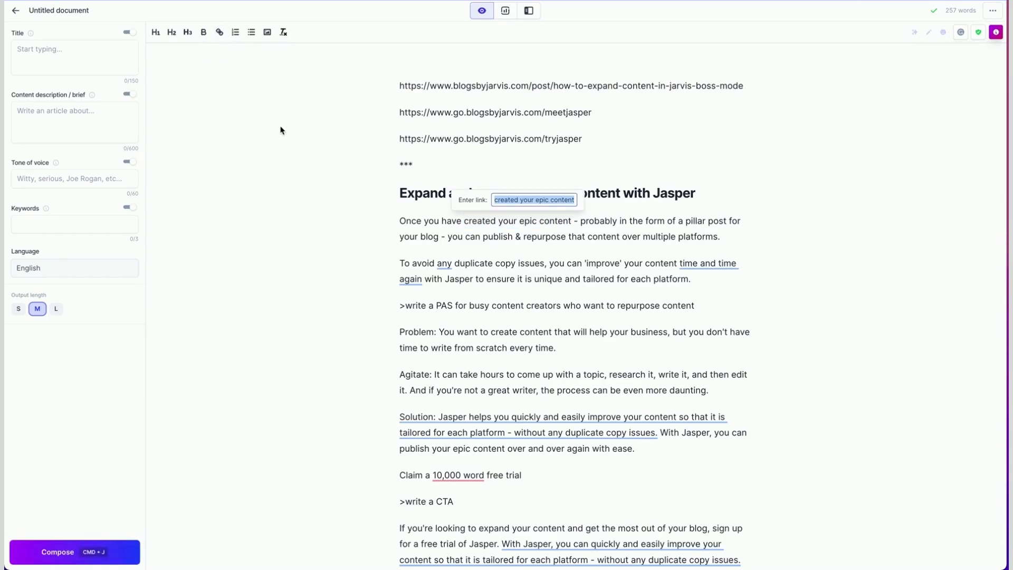
pyautogui.press('super+v')
pyautogui.press('Return')
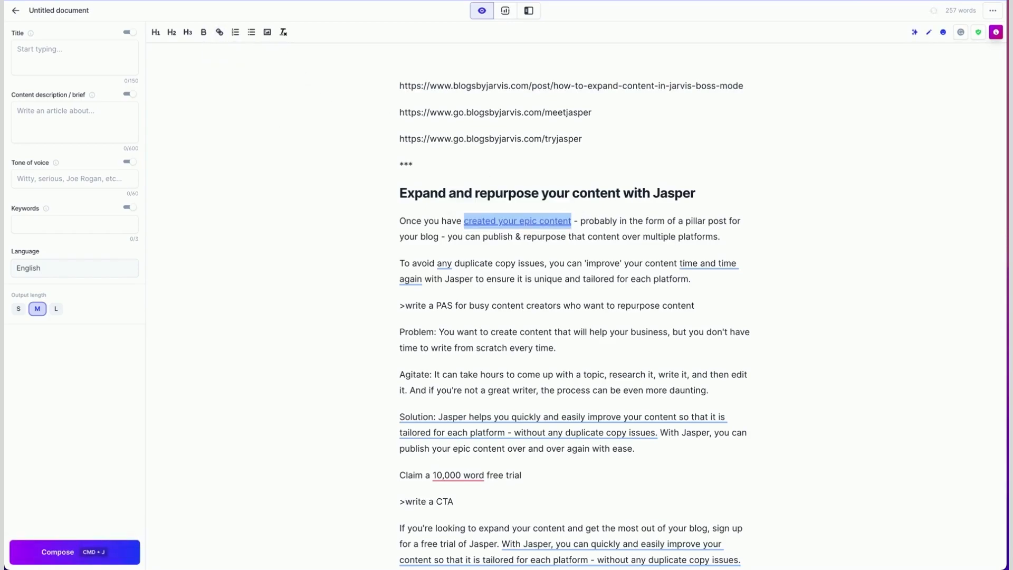
pyautogui.click(758, 210)
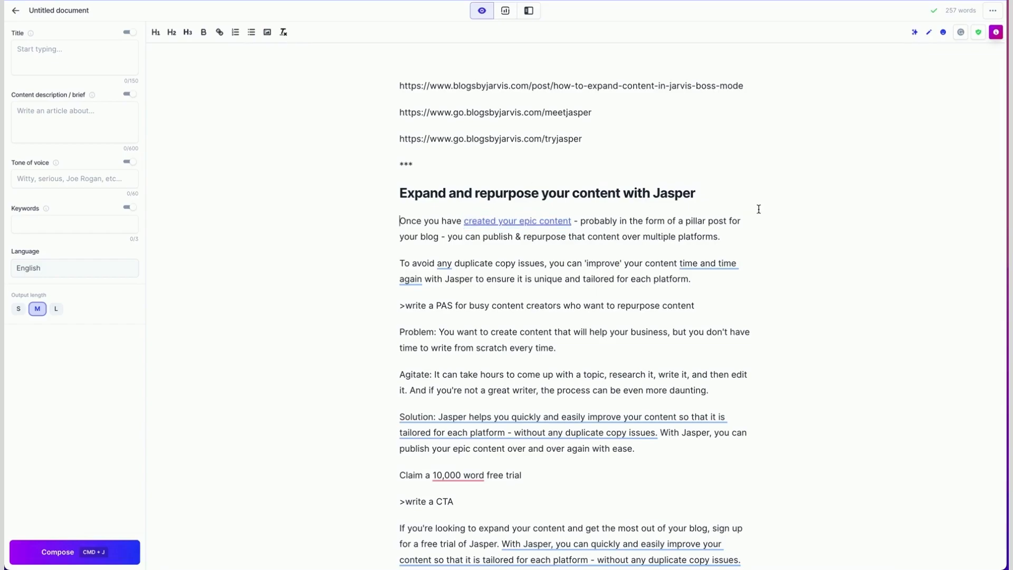
pyautogui.moveTo(584, 263); pyautogui.dragTo(678, 262)
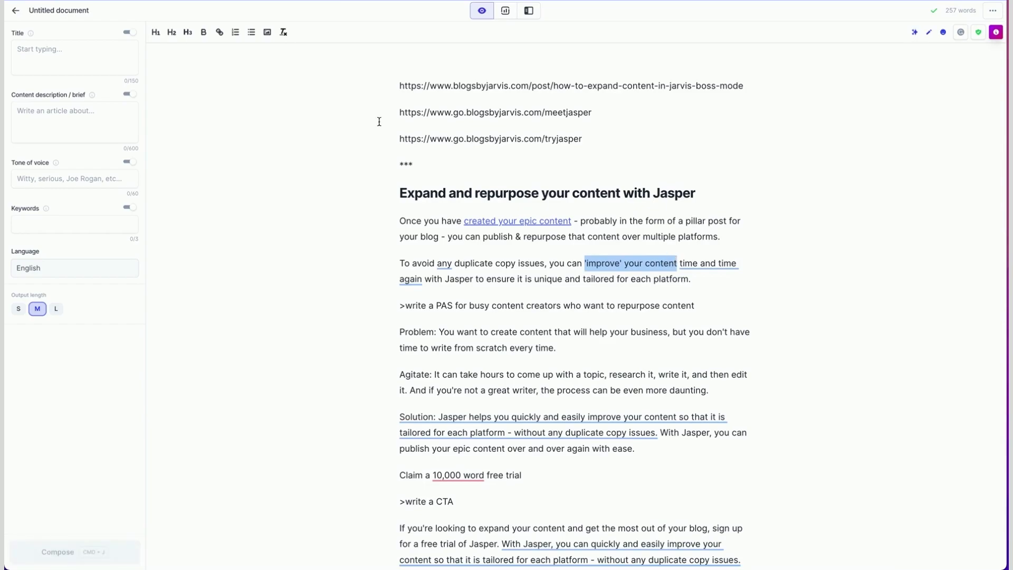
pyautogui.click(219, 33)
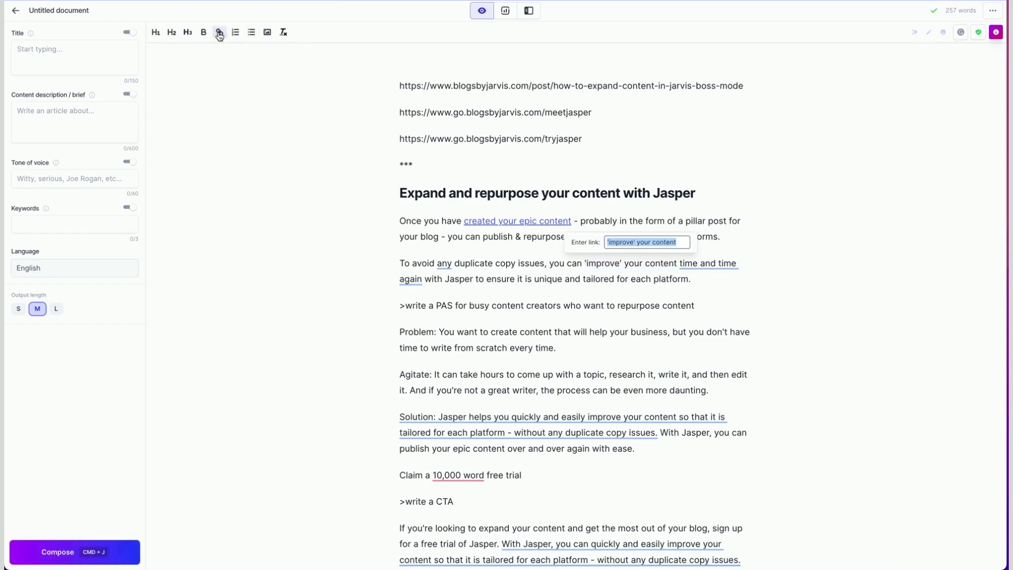
pyautogui.press('super+v')
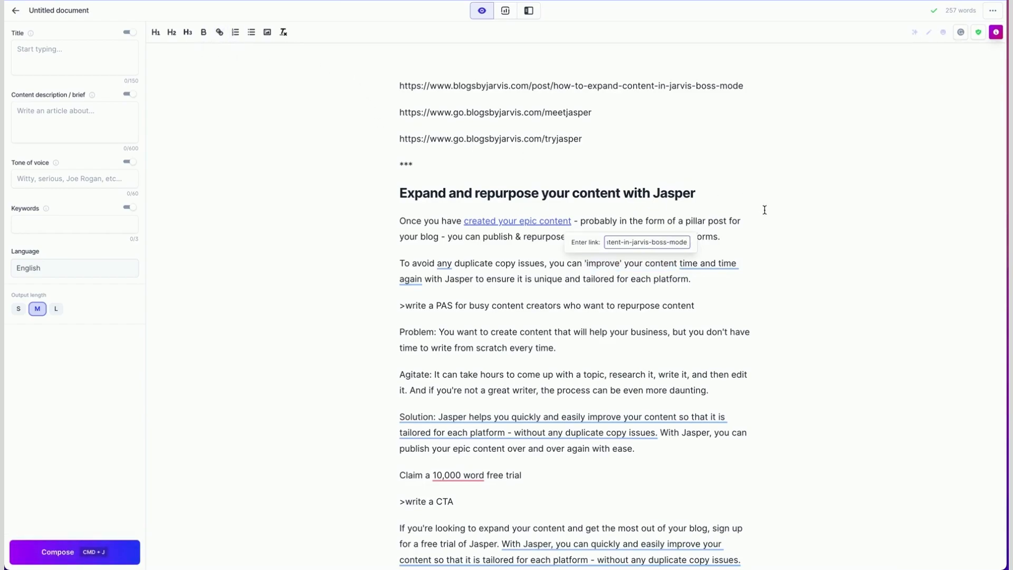
pyautogui.press('Escape')
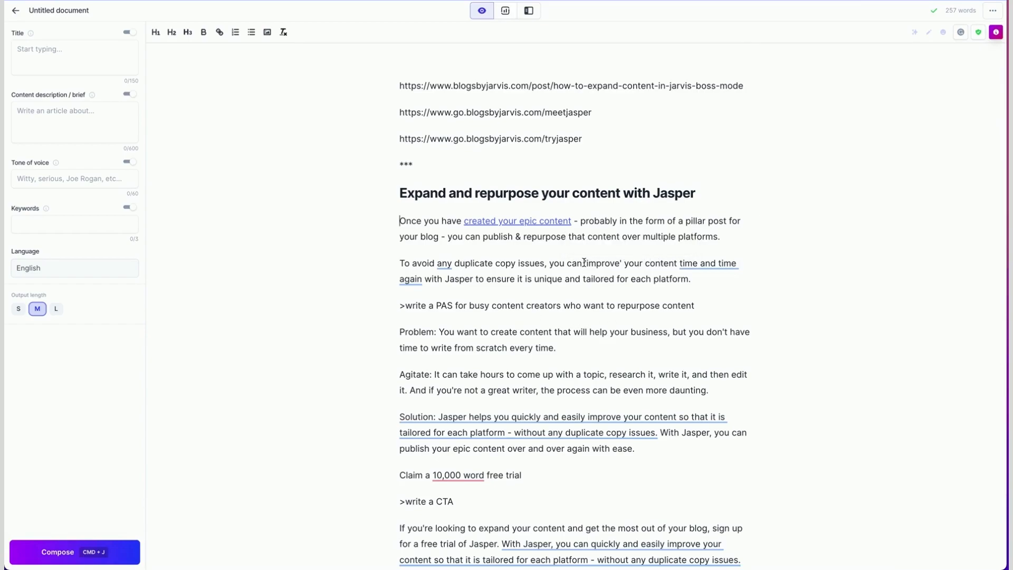
# Link the phrase "'improve' your content" in the second paragraph to the same blog post address.
pyautogui.moveTo(654, 263); pyautogui.dragTo(678, 263)
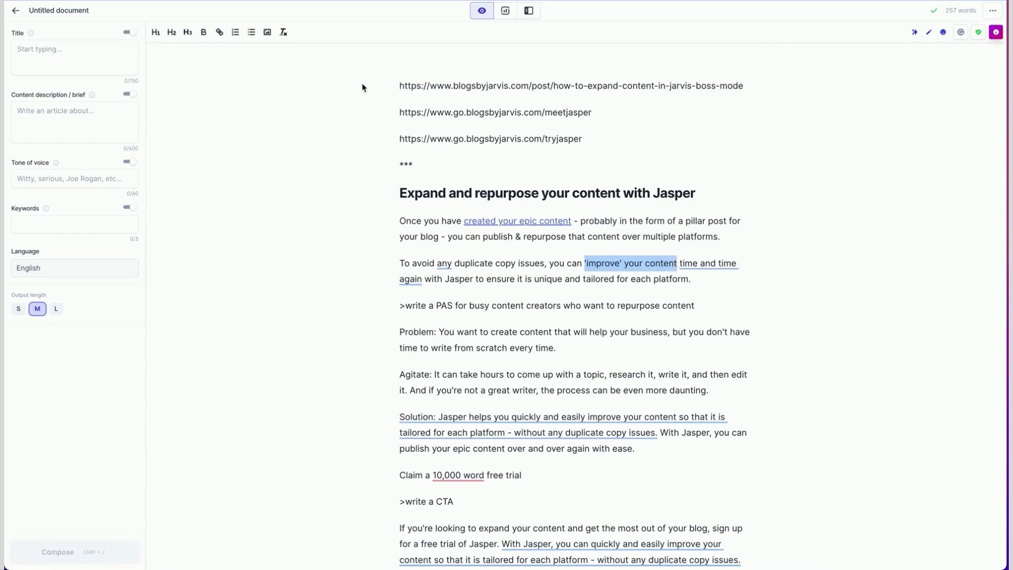
pyautogui.click(219, 32)
pyautogui.press('Return')
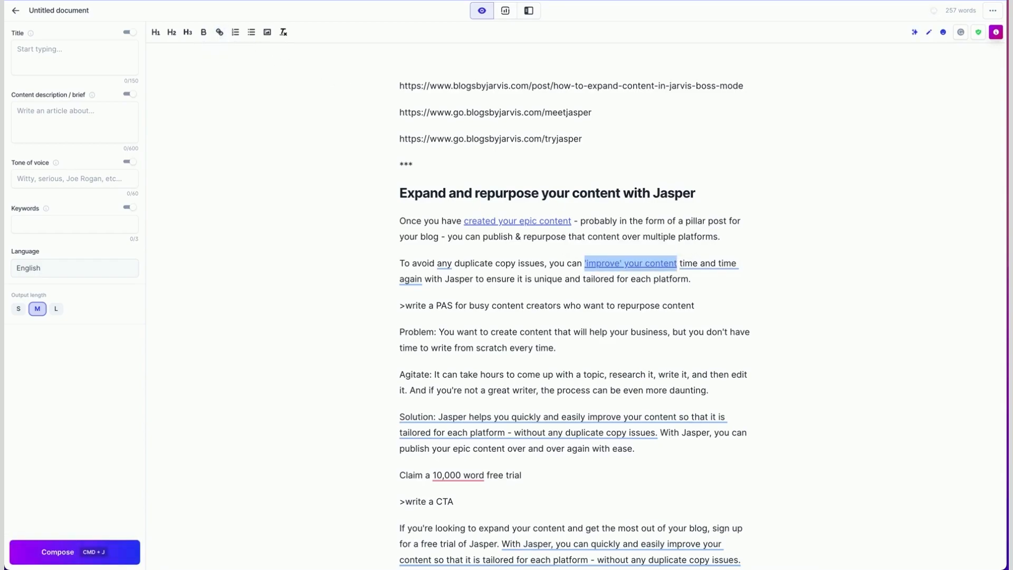
pyautogui.click(746, 330)
pyautogui.scroll(-2, 746, 329)
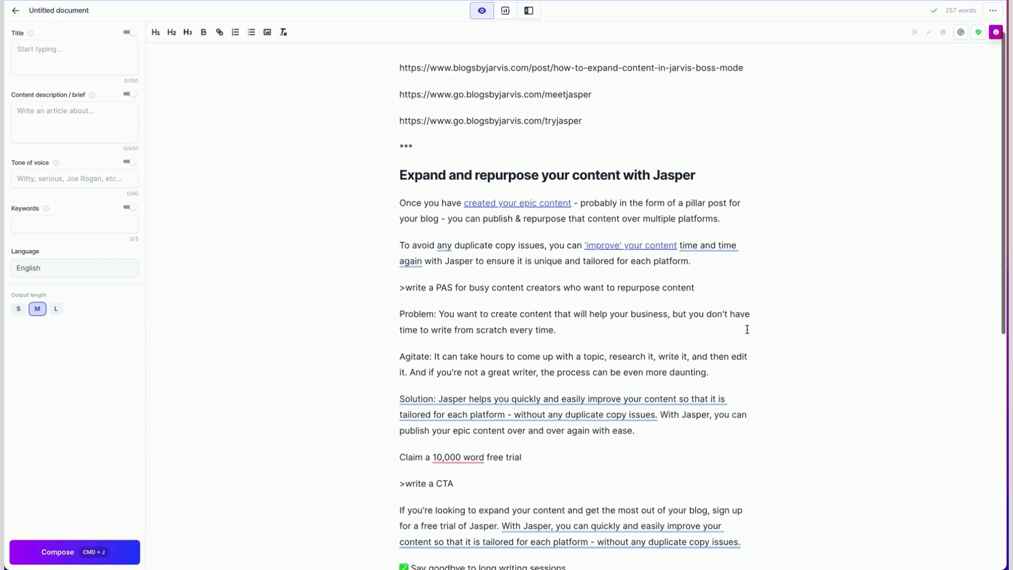
pyautogui.scroll(-1, 746, 329)
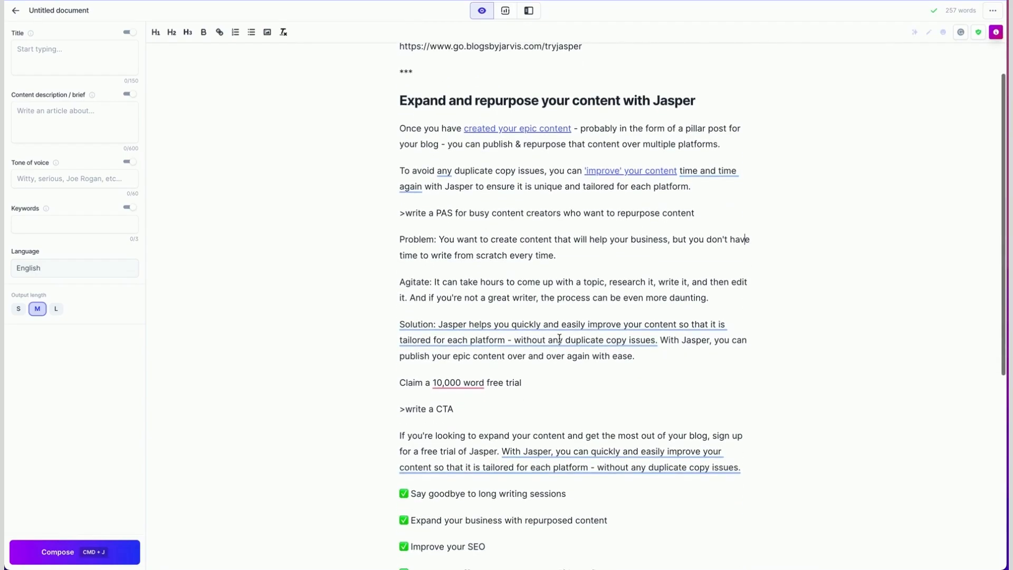
pyautogui.click(441, 322)
pyautogui.moveTo(440, 322); pyautogui.dragTo(464, 322)
pyautogui.scroll(1, 533, 97)
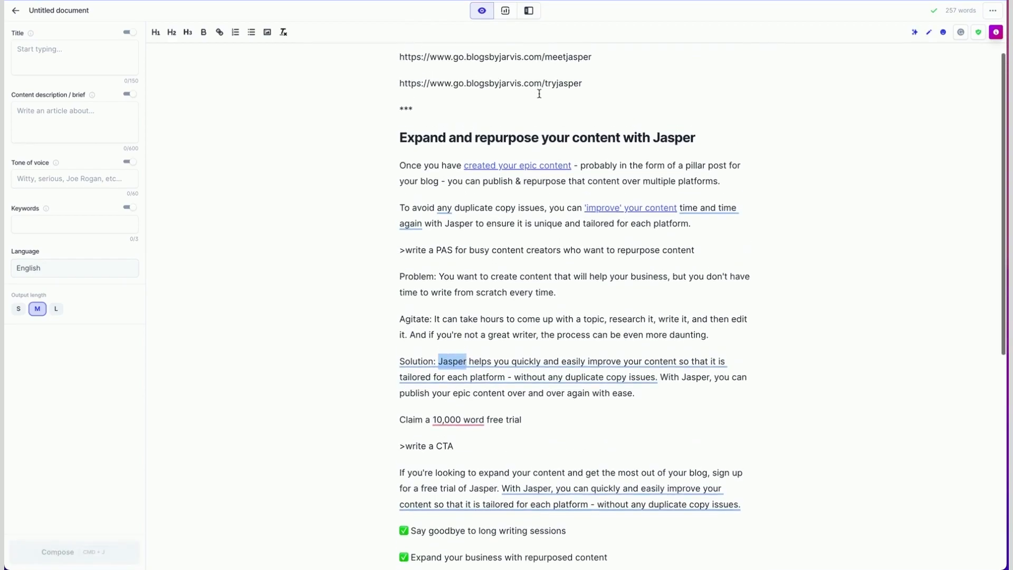
pyautogui.click(584, 84)
pyautogui.moveTo(592, 58); pyautogui.dragTo(395, 58)
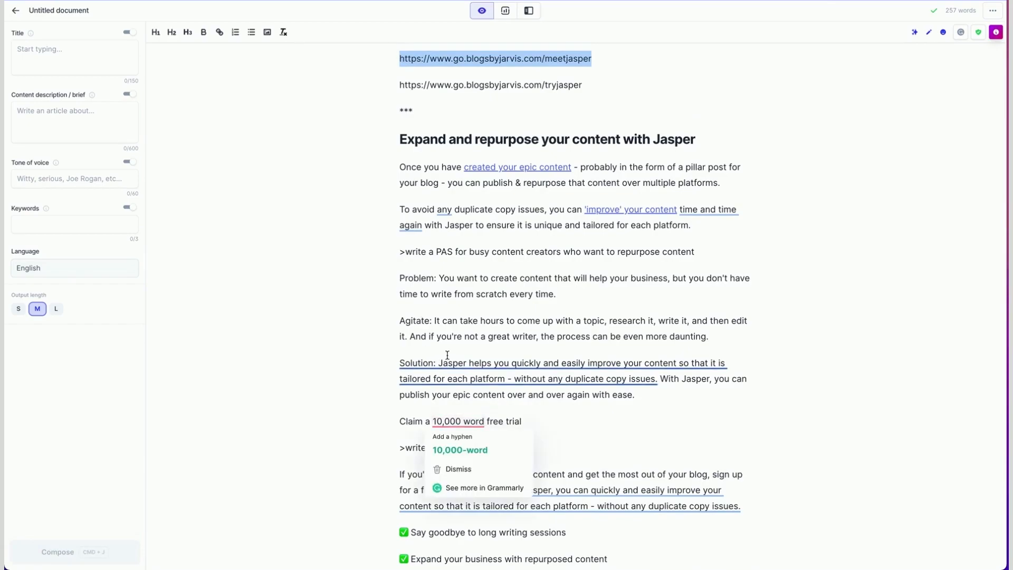
pyautogui.click(466, 361)
pyautogui.moveTo(466, 361); pyautogui.dragTo(438, 362)
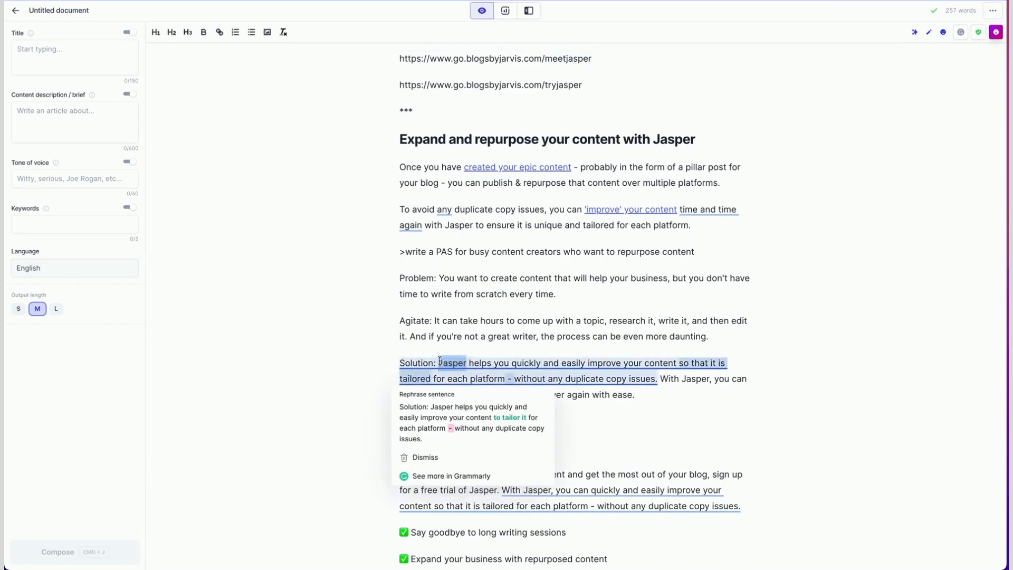
pyautogui.click(218, 37)
pyautogui.press('super+v')
pyautogui.press('Return')
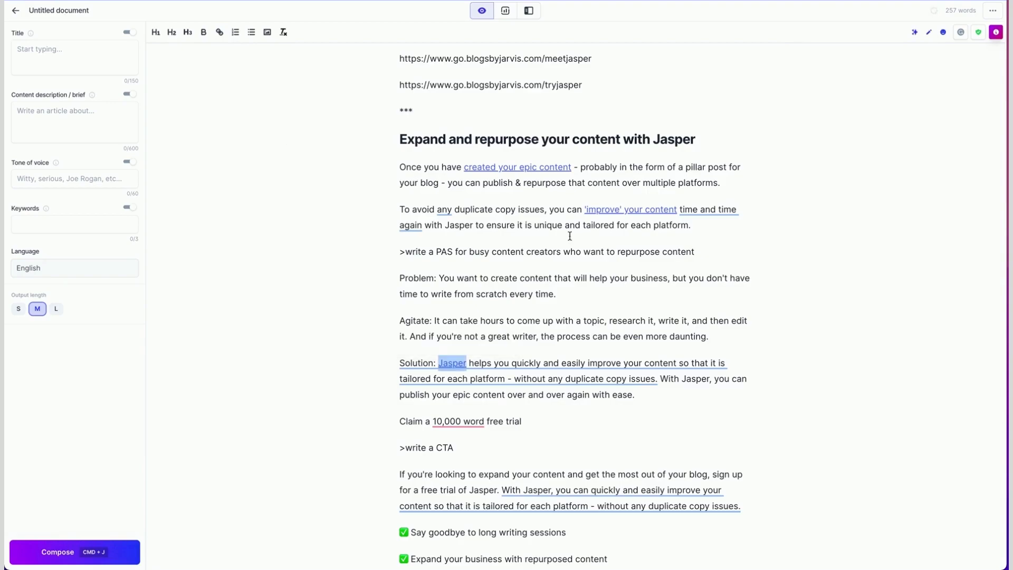
pyautogui.click(828, 349)
pyautogui.moveTo(528, 422); pyautogui.dragTo(397, 420)
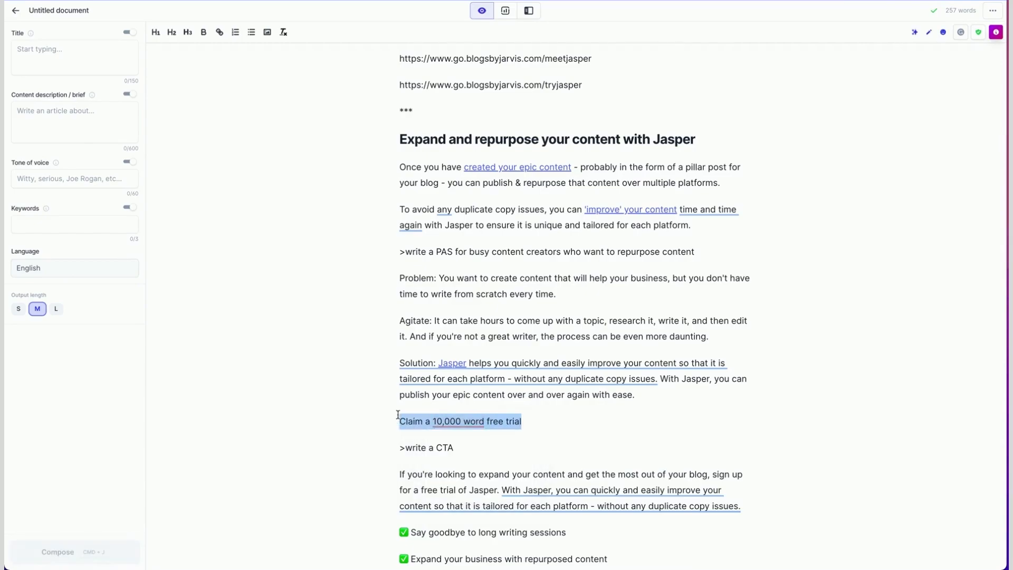
pyautogui.moveTo(581, 86); pyautogui.dragTo(400, 85)
pyautogui.press('super+c')
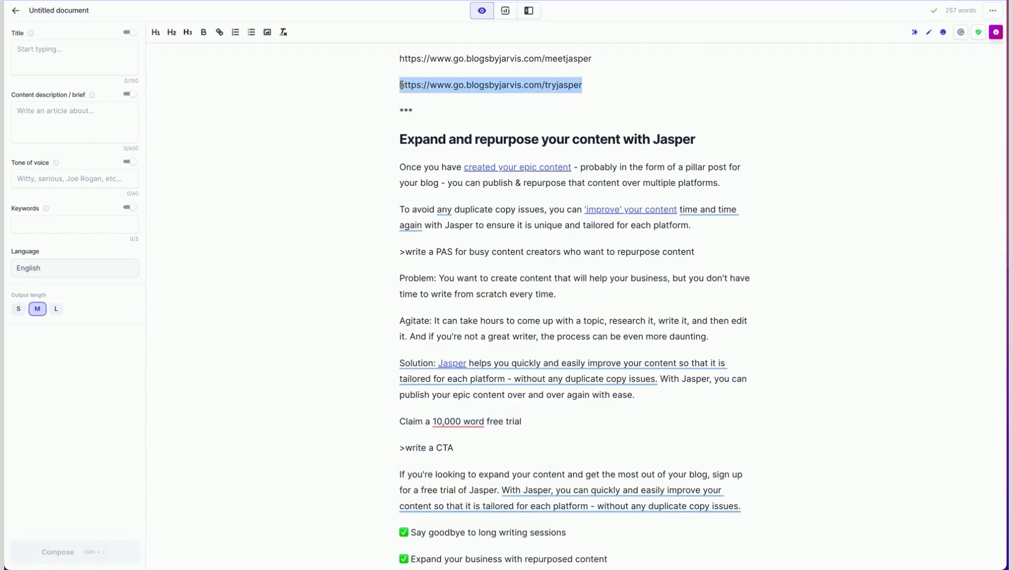
pyautogui.moveTo(522, 422); pyautogui.dragTo(353, 422)
pyautogui.click(220, 32)
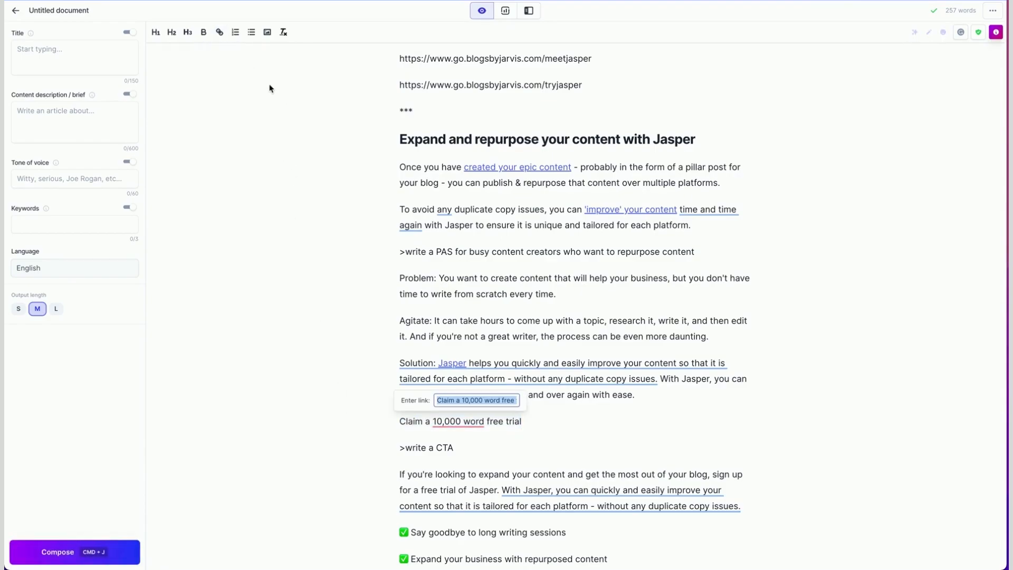
pyautogui.press('super+v')
pyautogui.press('Return')
pyautogui.click(321, 270)
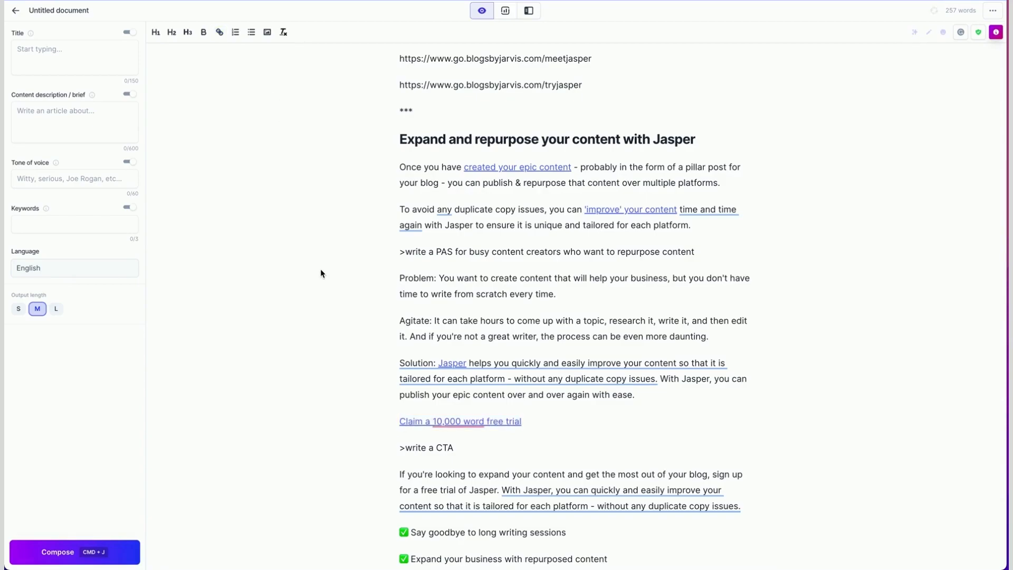
pyautogui.scroll(-4, 320, 269)
pyautogui.scroll(-2, 321, 272)
pyautogui.moveTo(517, 317); pyautogui.dragTo(410, 317)
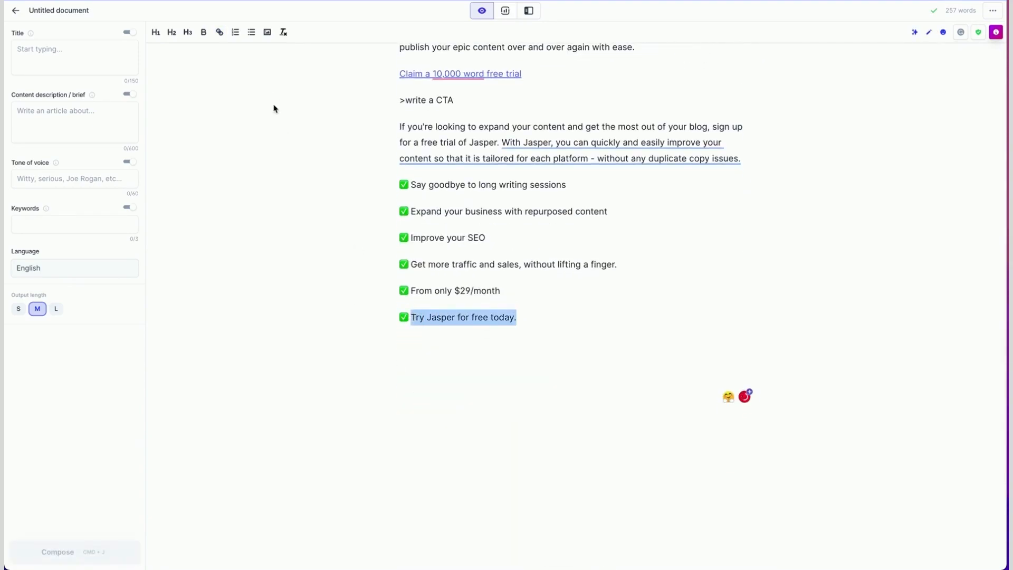
pyautogui.click(218, 34)
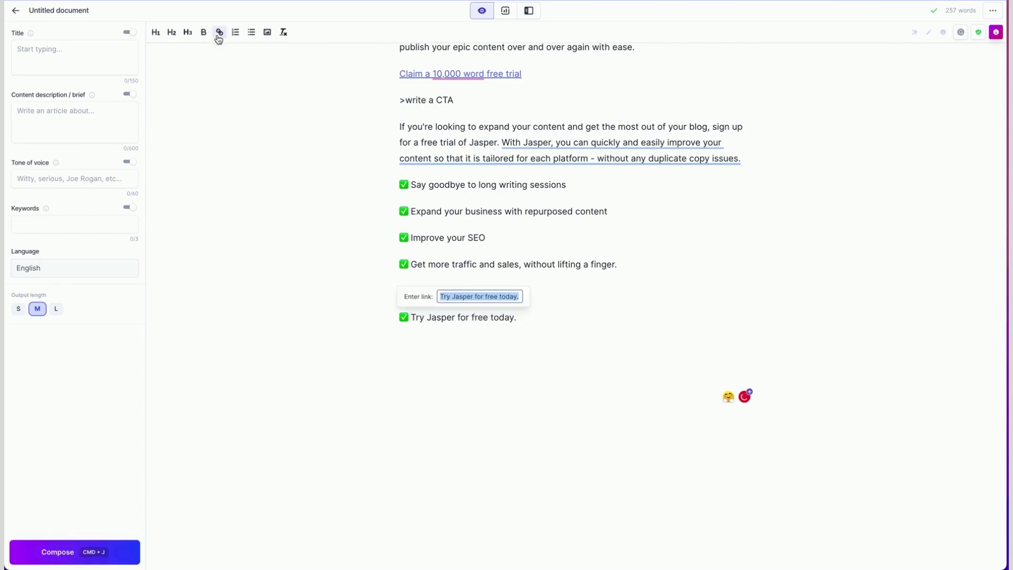
pyautogui.press('super+v')
pyautogui.press('Return')
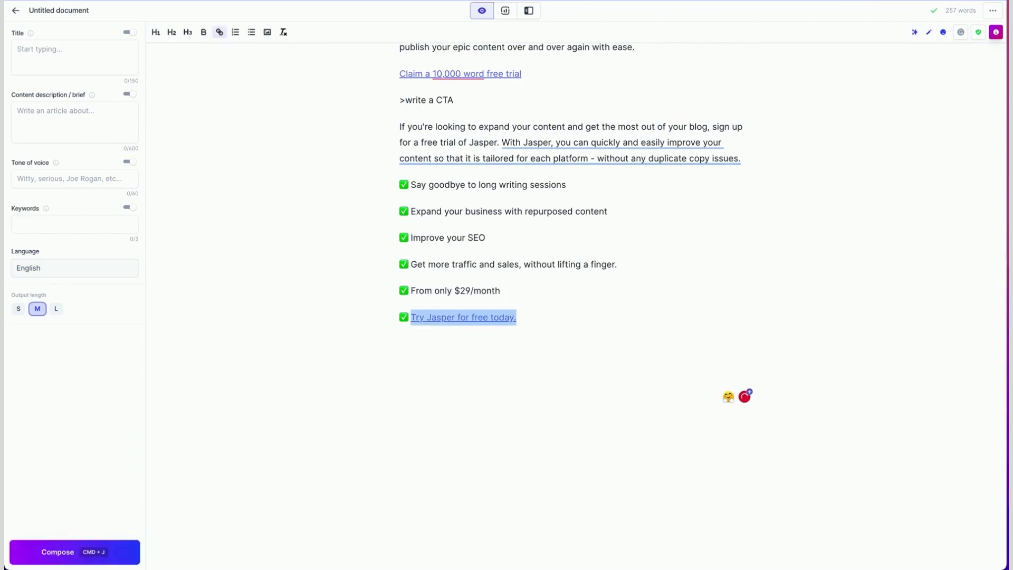
pyautogui.click(588, 336)
# Duplicate the whole section, from the heading "Expand and repurpose your content with Jasper" through "Try Jasper for free today.", below the original.
pyautogui.scroll(3, 589, 336)
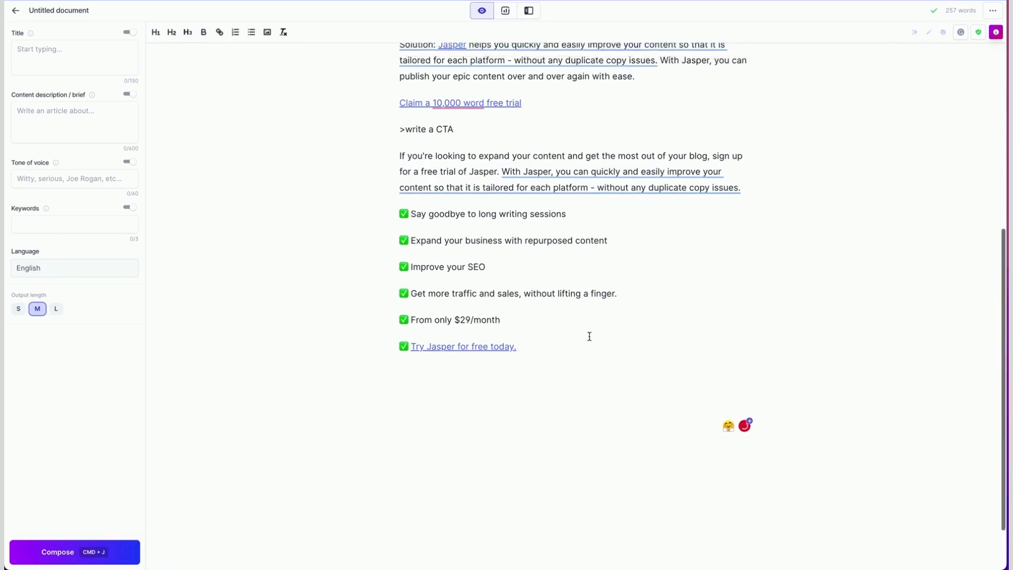
pyautogui.scroll(5, 515, 430)
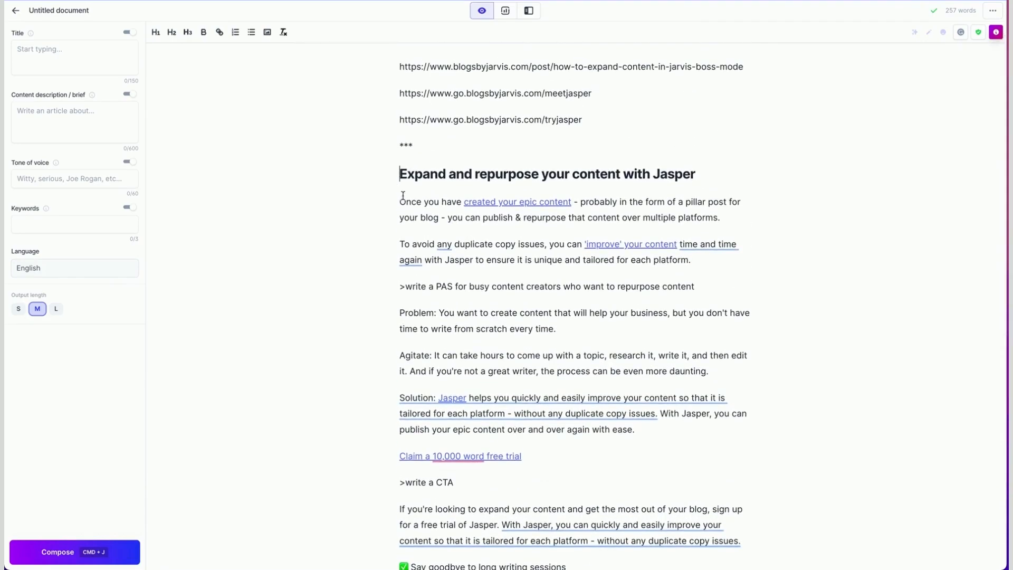
pyautogui.moveTo(400, 170); pyautogui.dragTo(422, 294)
pyautogui.scroll(-2, 421, 294)
pyautogui.scroll(-4, 422, 294)
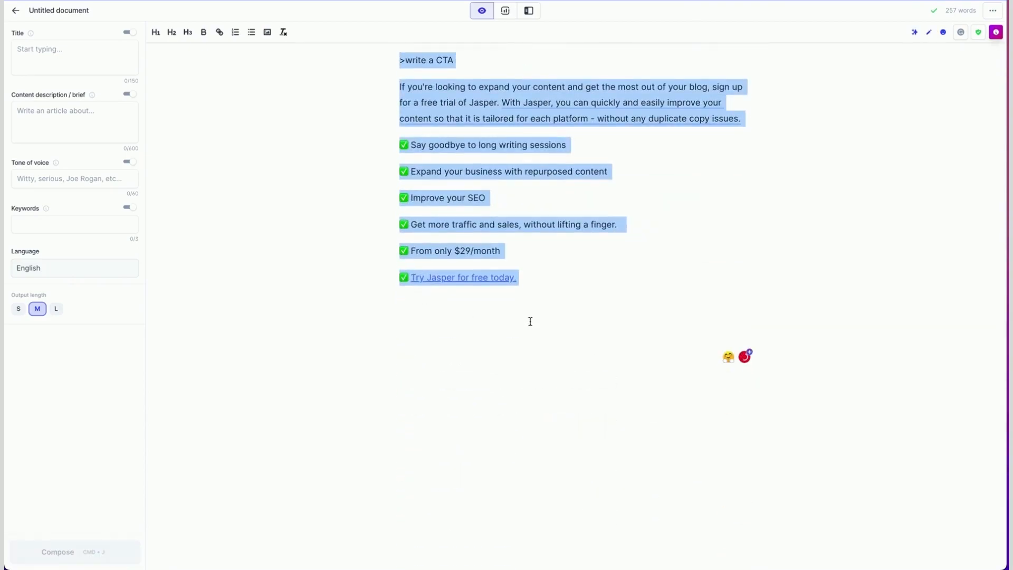
pyautogui.click(536, 276)
pyautogui.press('Return')
pyautogui.press('Return')
pyautogui.press('Return')
pyautogui.scroll(5, 516, 339)
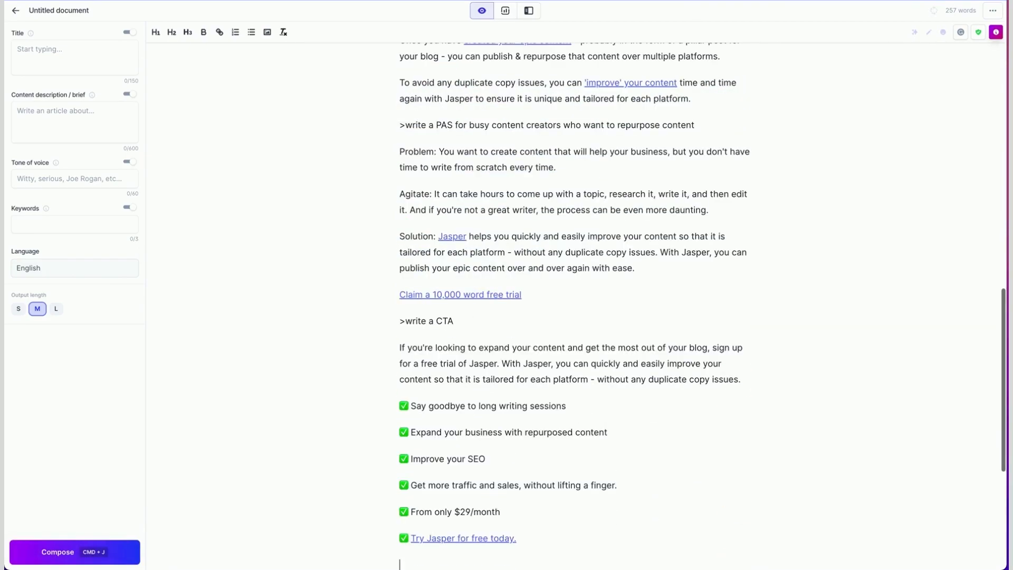
pyautogui.write("Expand and repurpose your content with Jasper Once you have created your epic content - probably in the form of a pillar post for your blog - you can publish & repurpose that content over multiple platforms. To avoid any duplicate copy issues, you can 'improve' your content time and time again with Jasper to ensure it is unique and tailored for each platform. >write a PAS for busy content creators who want to repurpose content Problem: You want to create content that will help your business, but you don't have time to write from scratch every time. Agitate: It can take hours to come up with a topic, research it, write it, and then edit it. And if you're not a great writer, the process can be even more daunting. Solution: Jasper helps you quickly and easily improve your content so that it is tailored for each platform - without any duplicate copy issues. With Jasper, you can publish your epic content over and over again with ease. Claim a 10,000 word free trial >write a CTA If you're looking to expand your content and get the most out of your blog, sign up for a free trial of Jasper. With Jasper, you can quickly and easily improve your content so that it is tailored for each platform - without any duplicate copy issues. ✅ Say goodbye to long writing sessions ✅ Expand your business with repurposed content ✅ Improve your SEO ✅ Get more traffic and sales, without lifting a finger. ✅ From only $29/month ✅ Try Jasper for free today.")
# Delete the PAS command line and the two introductory paragraphs from the duplicated section.
pyautogui.scroll(3, 516, 338)
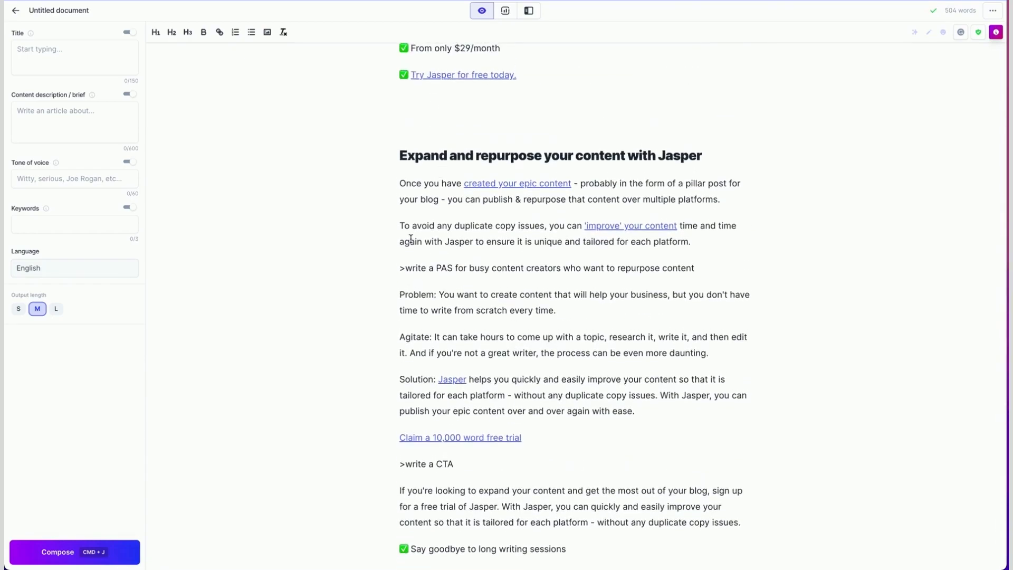
pyautogui.moveTo(400, 268); pyautogui.dragTo(732, 270)
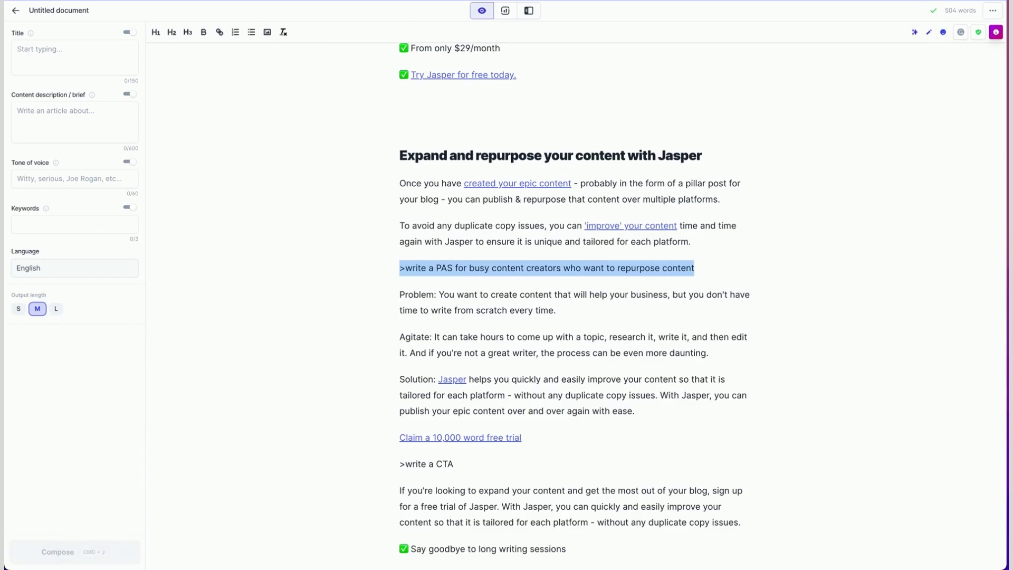
pyautogui.press('BackSpace')
pyautogui.moveTo(439, 266); pyautogui.dragTo(395, 183)
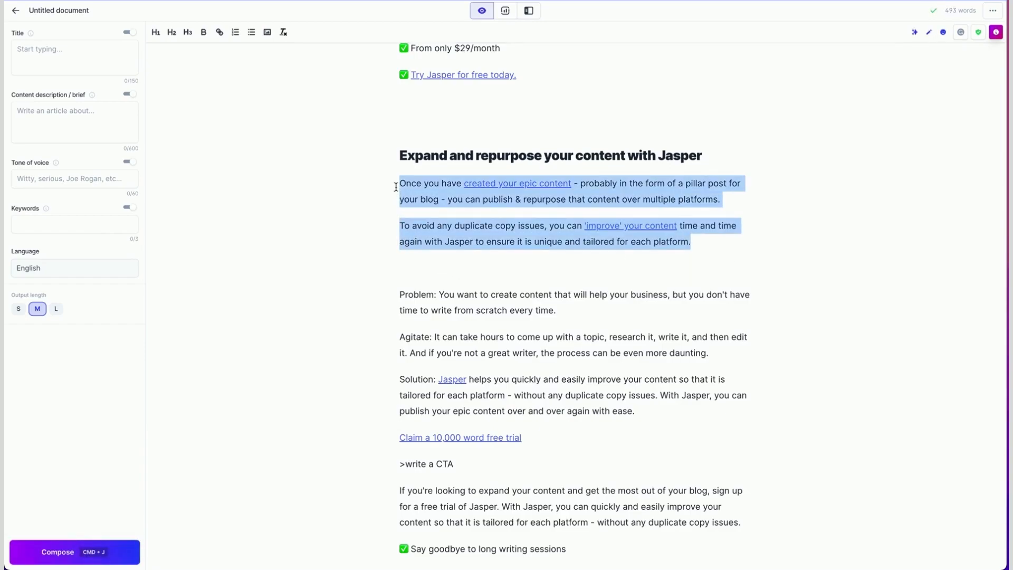
pyautogui.press('BackSpace')
pyautogui.press('BackSpace')
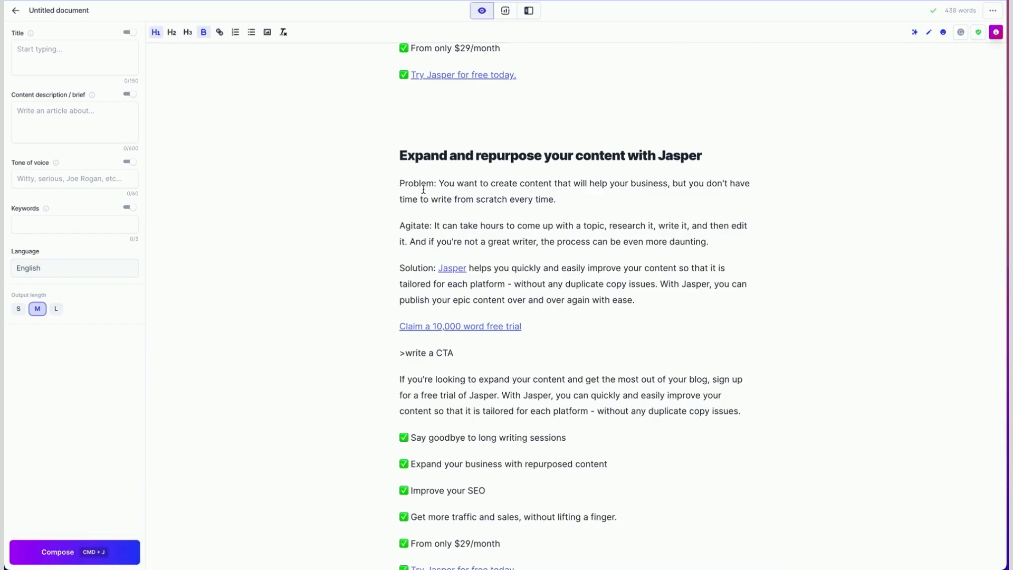
# Remove the labels "Problem:", "Agitate:" and "Solution:" from the start of the three paragraphs in the duplicate.
pyautogui.moveTo(439, 183); pyautogui.dragTo(387, 182)
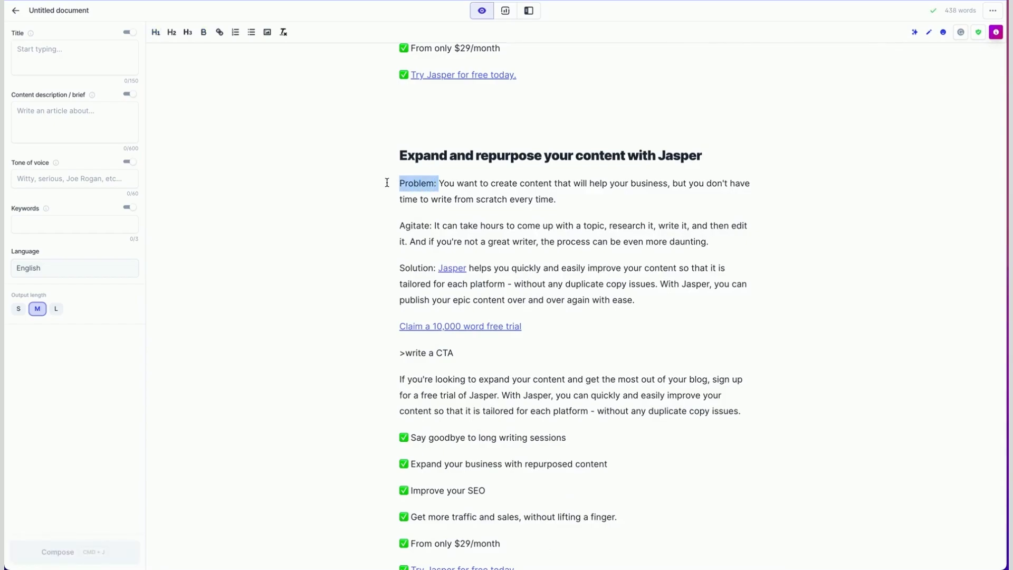
pyautogui.press('BackSpace')
pyautogui.moveTo(434, 226); pyautogui.dragTo(396, 222)
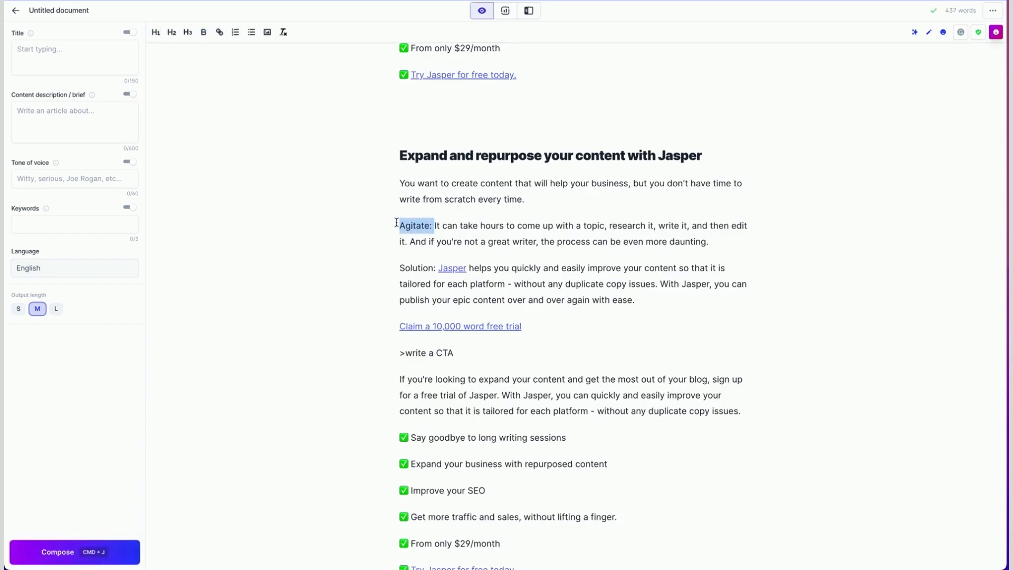
pyautogui.press('BackSpace')
pyautogui.moveTo(441, 267); pyautogui.dragTo(395, 267)
pyautogui.click(422, 267)
pyautogui.press('BackSpace')
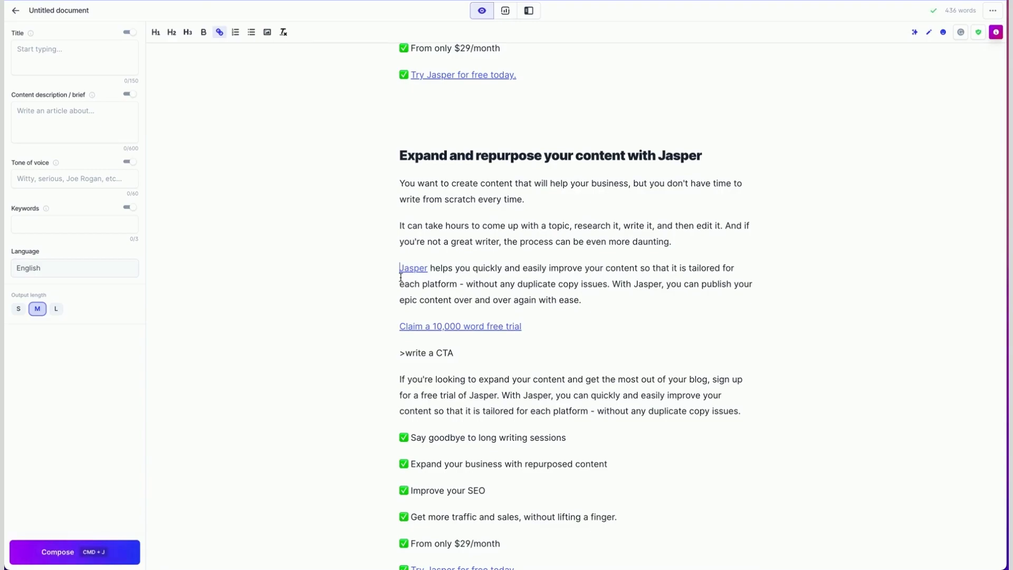
# Delete the ">write a CTA" command line from the duplicated section, leaving no empty line.
pyautogui.moveTo(466, 357); pyautogui.dragTo(377, 353)
pyautogui.press('BackSpace')
pyautogui.press('BackSpace')
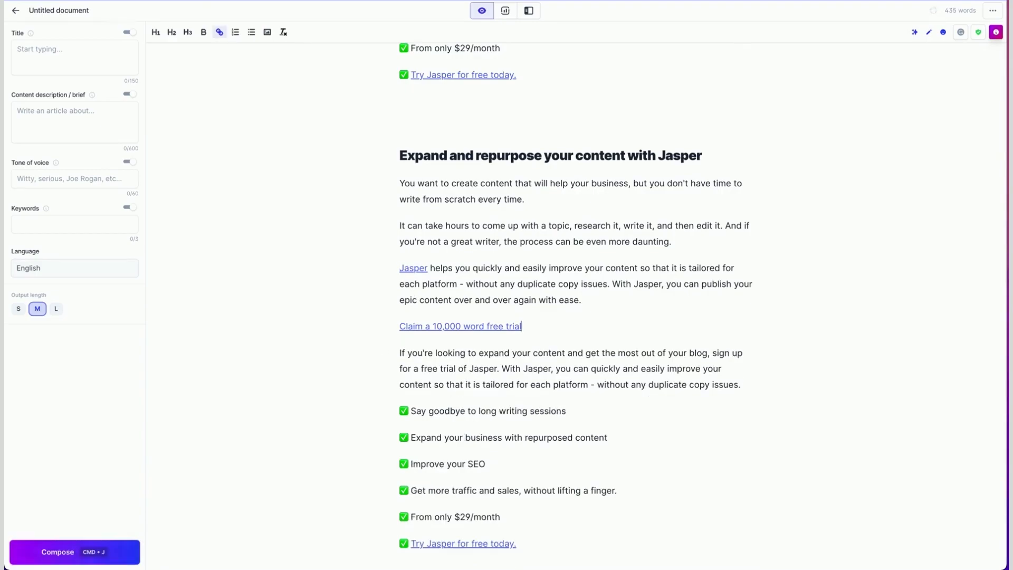
# Rephrase the duplicate's heading with Jasper, regenerate once, and accept "Use the power of Jasper to expand and reuse your material.".
pyautogui.scroll(-1, 531, 340)
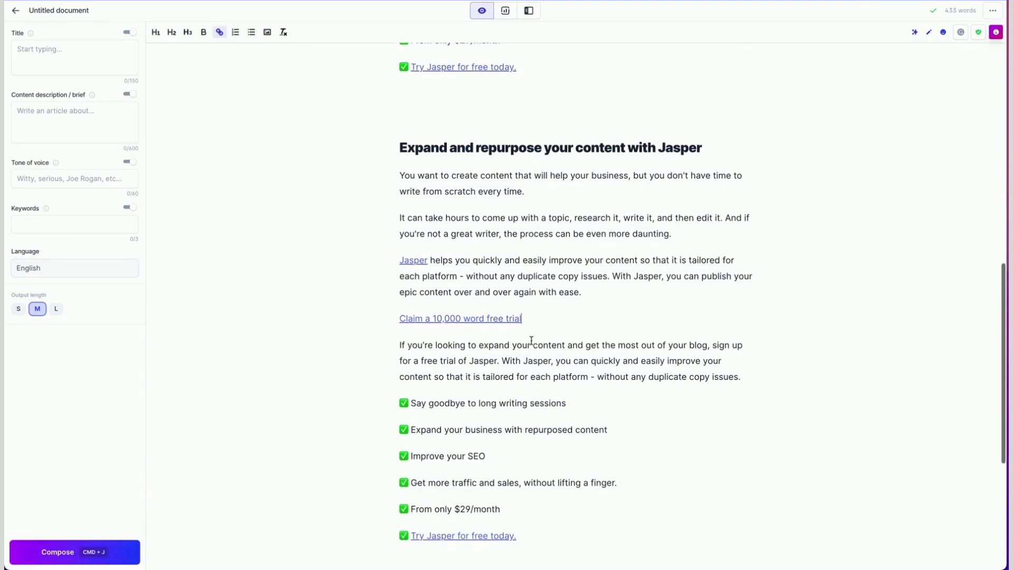
pyautogui.moveTo(709, 130); pyautogui.dragTo(348, 126)
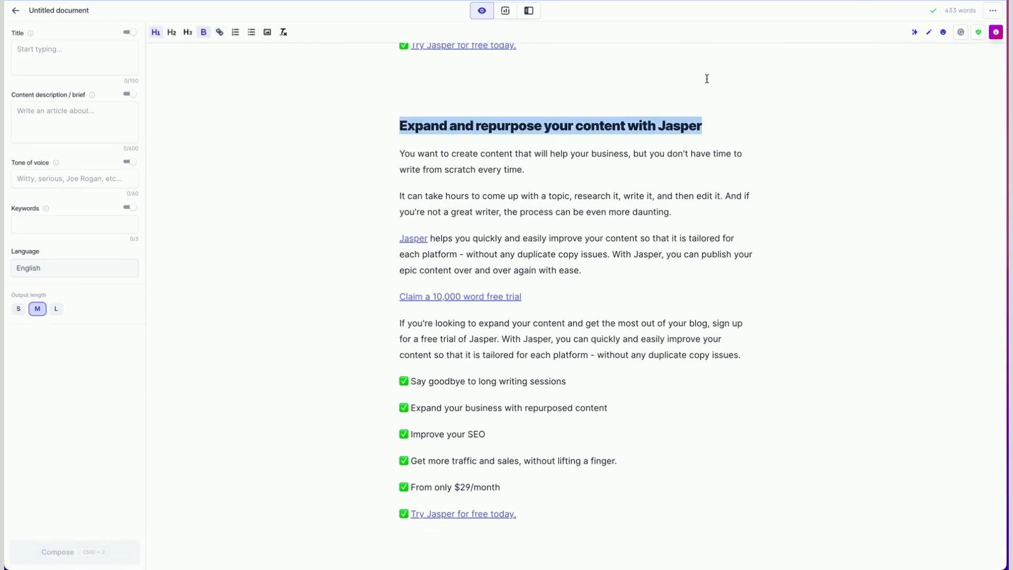
pyautogui.click(913, 34)
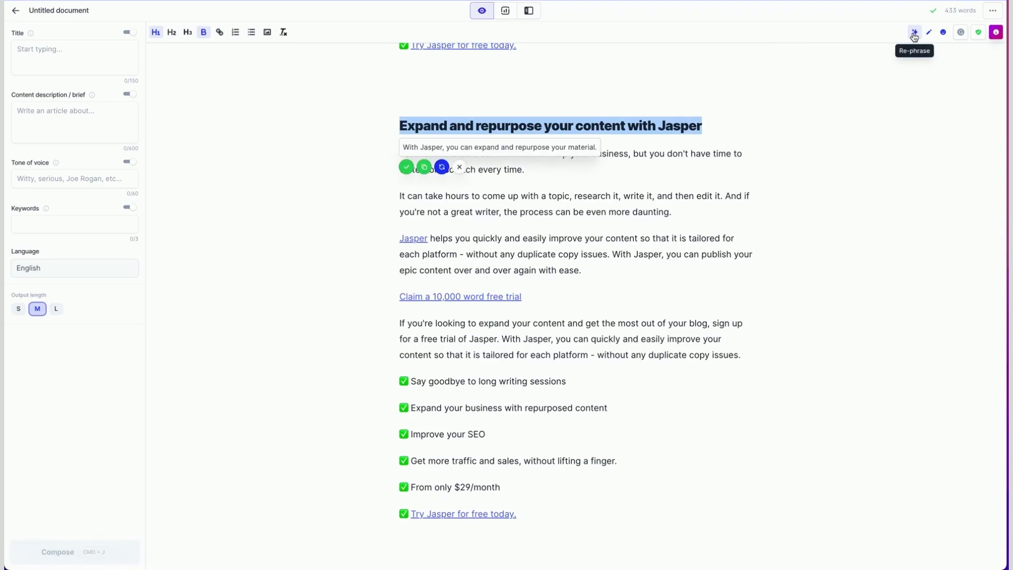
pyautogui.click(442, 167)
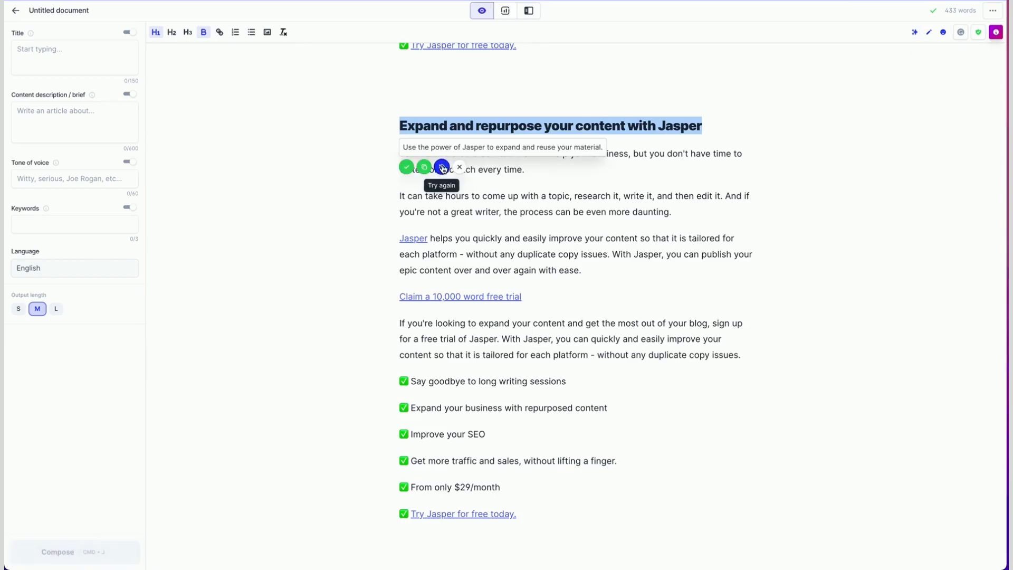
pyautogui.click(406, 167)
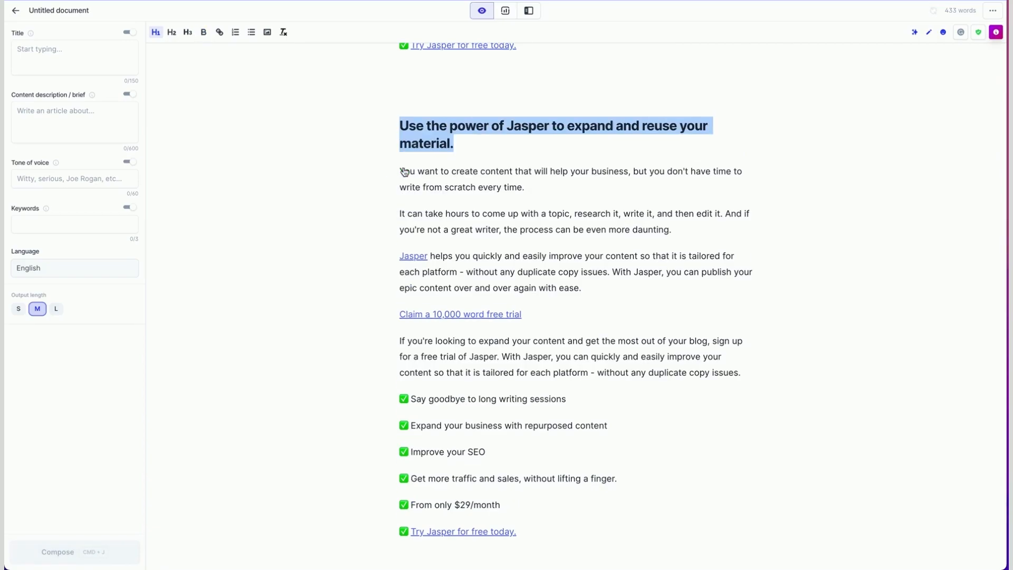
# Replace the word "material" with "content" in the rephrased heading.
pyautogui.click(588, 129)
pyautogui.moveTo(450, 143); pyautogui.dragTo(402, 142)
pyautogui.write('content')
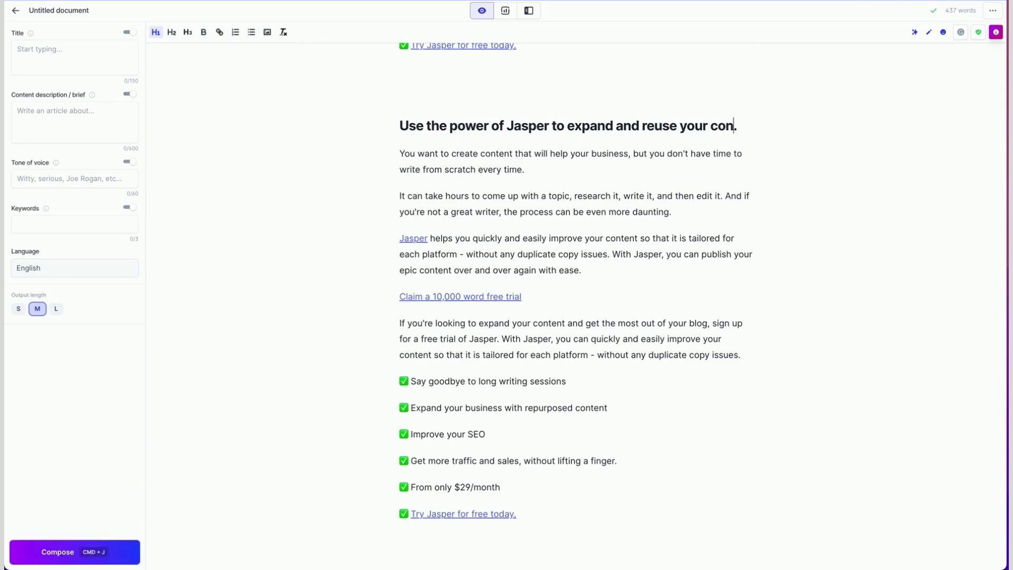
pyautogui.click(513, 148)
# Insert a robot face emoji after "Jasper" in the rephrased heading.
pyautogui.click(549, 128)
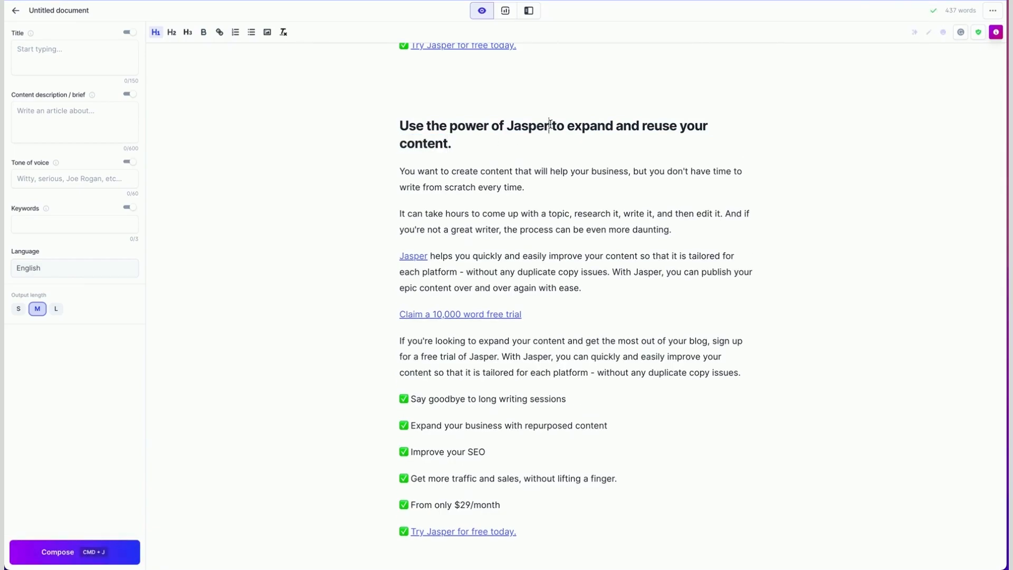
pyautogui.press('ctrl+super+space')
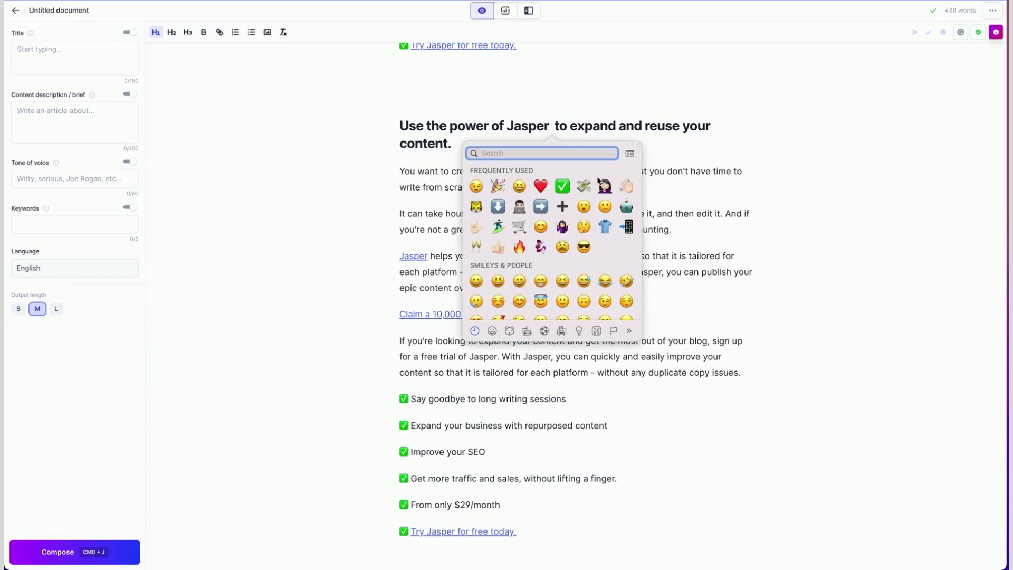
pyautogui.write('robot')
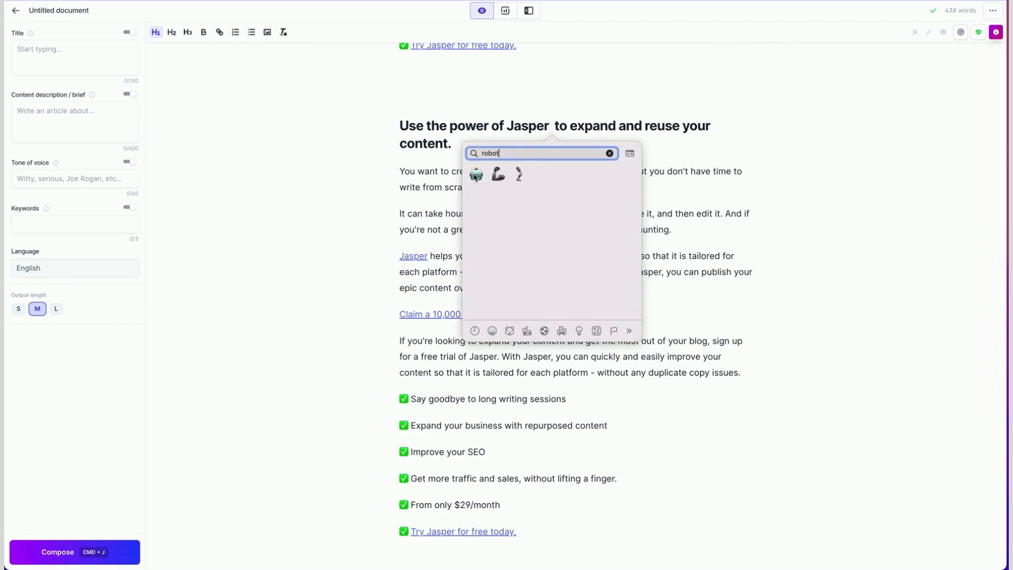
pyautogui.press('Return')
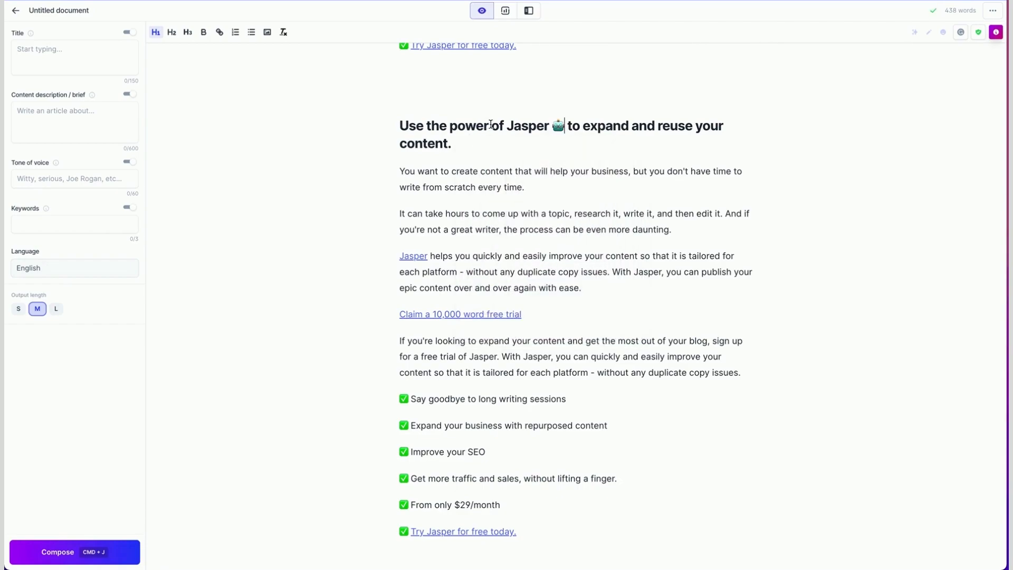
# Insert a mechanical arm emoji after "power" in the heading, with a space before "of".
pyautogui.click(491, 128)
pyautogui.press('ctrl+super+space')
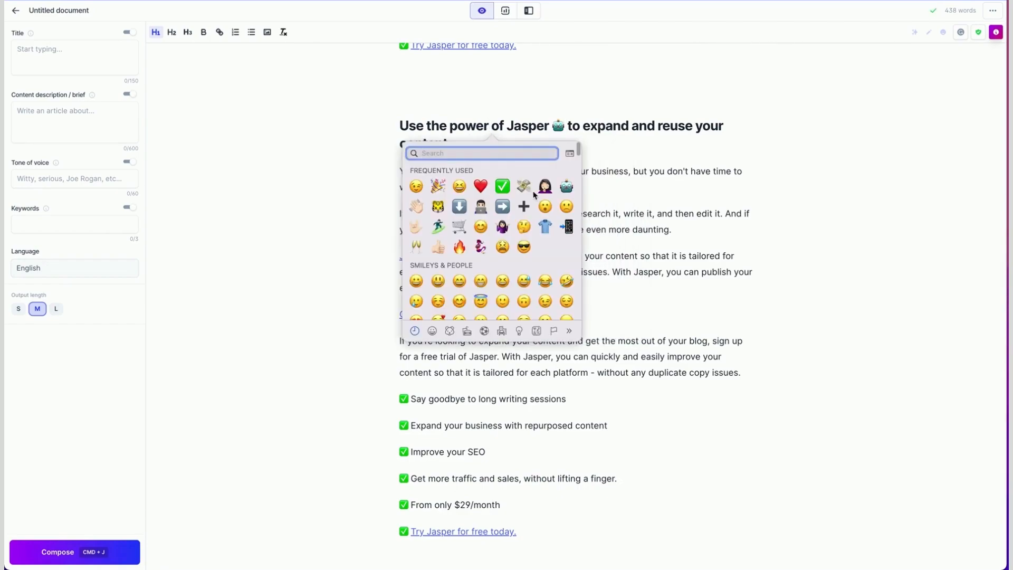
pyautogui.write('robot')
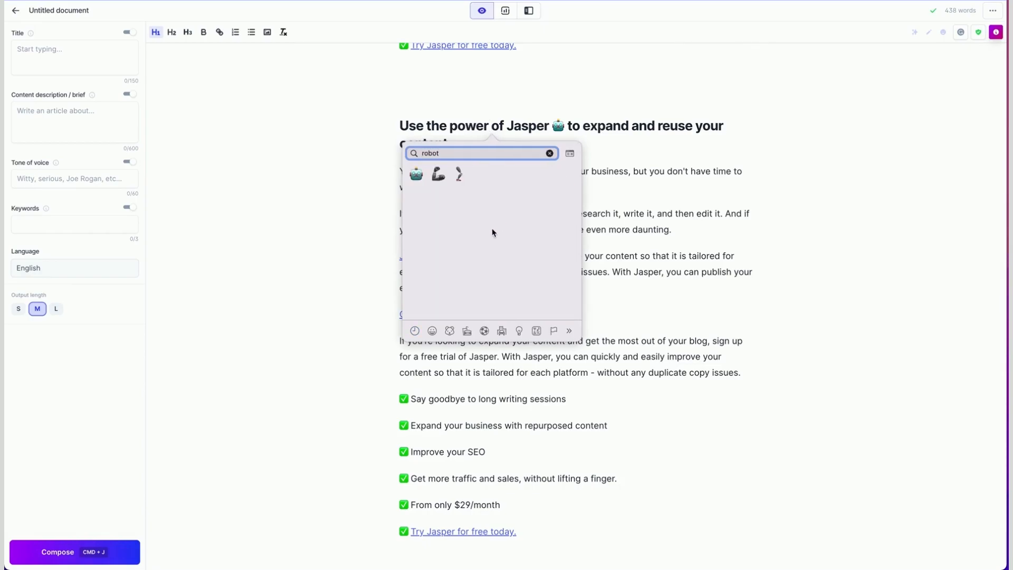
pyautogui.click(438, 174)
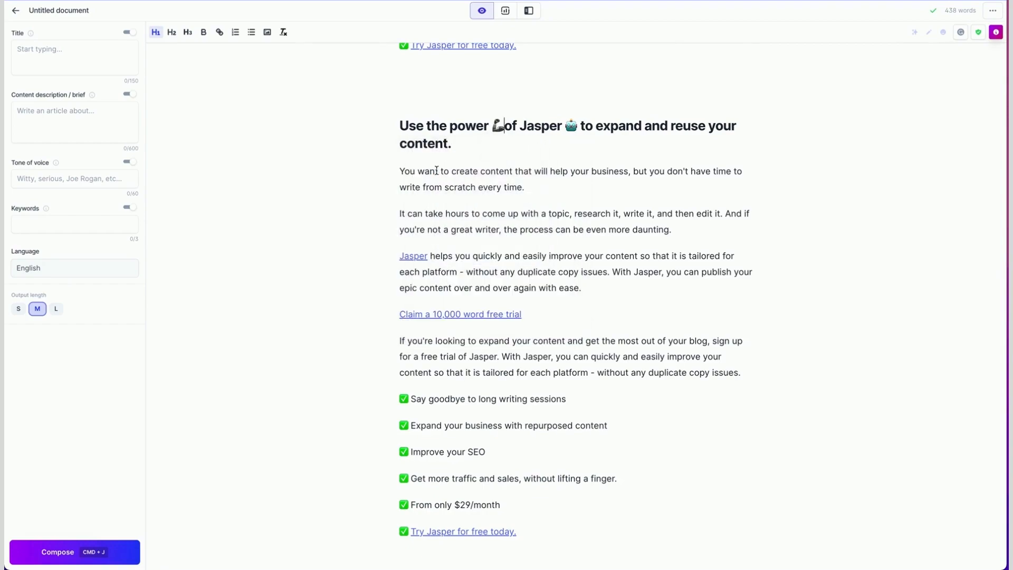
pyautogui.click(839, 160)
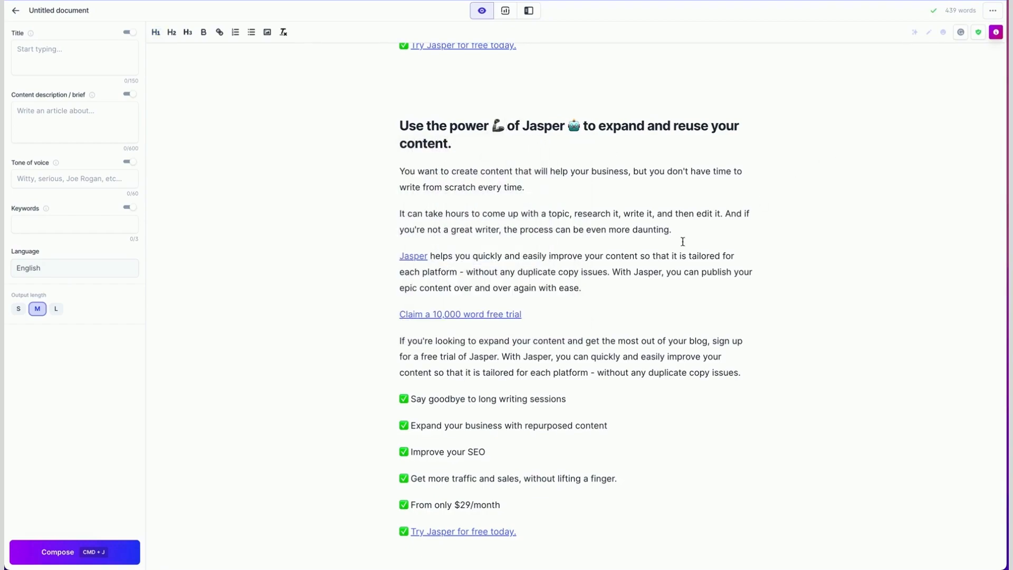
# Copy the finished duplicate section into a new post in the Blogs by Jarvis Facebook group.
pyautogui.moveTo(526, 529); pyautogui.dragTo(401, 123)
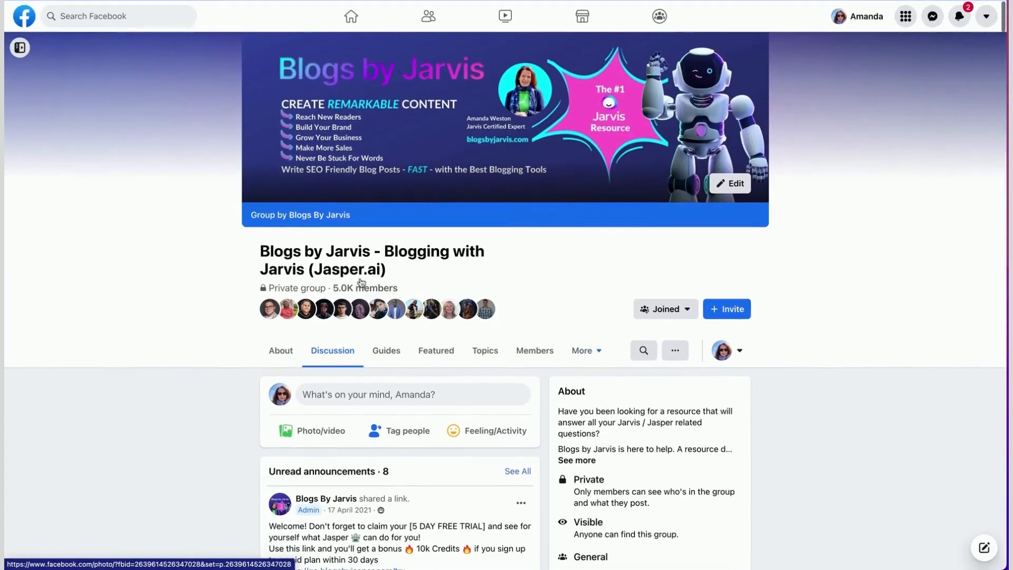
pyautogui.click(352, 394)
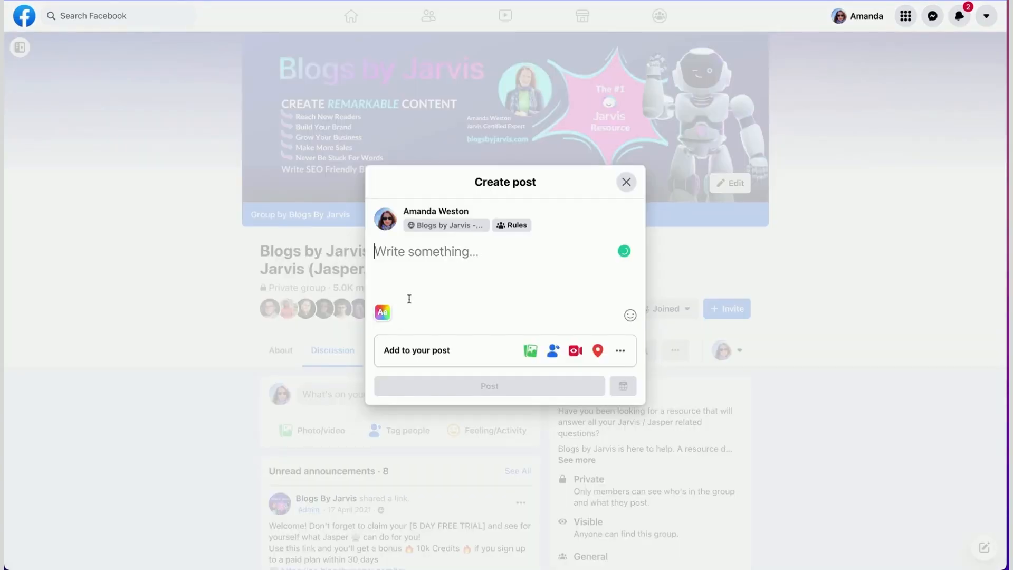
pyautogui.hotkey('ctrl', 'v')
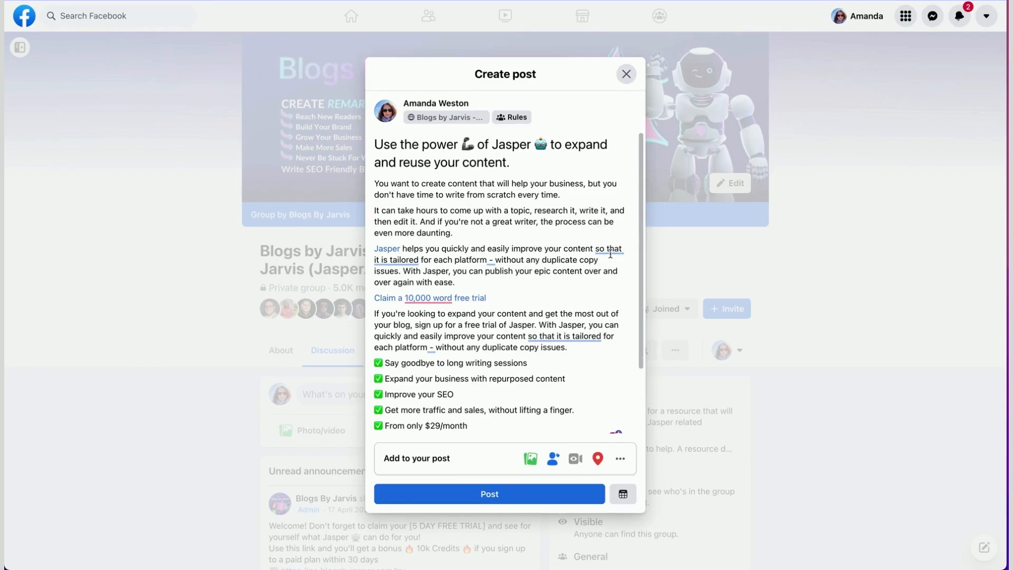
# Check the alternative link previews for the draft post, then remove the go.blogsbyjarvis.com link preview from it.
pyautogui.moveTo(610, 254)
pyautogui.scroll(-1, 625, 184)
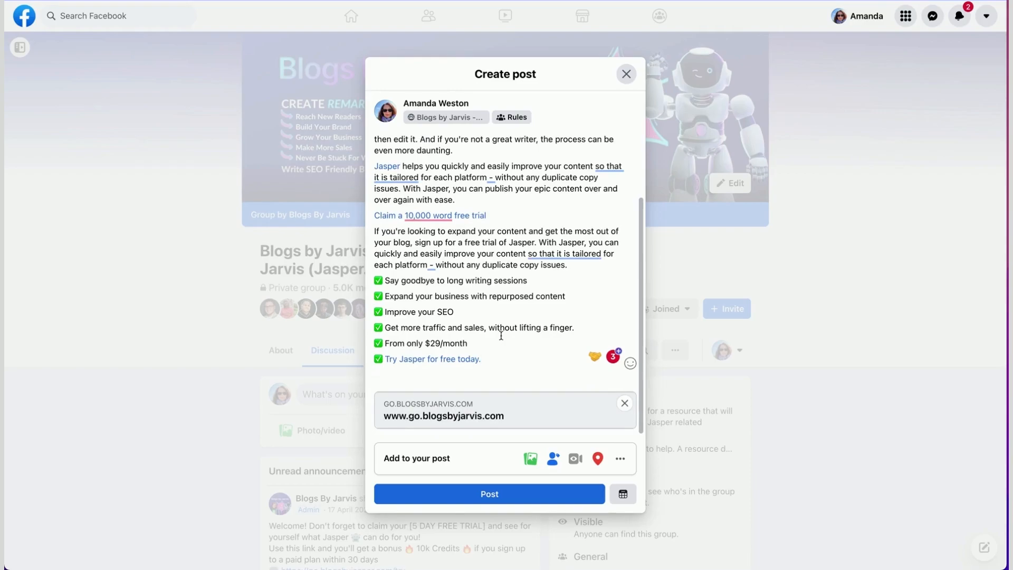
pyautogui.moveTo(476, 417)
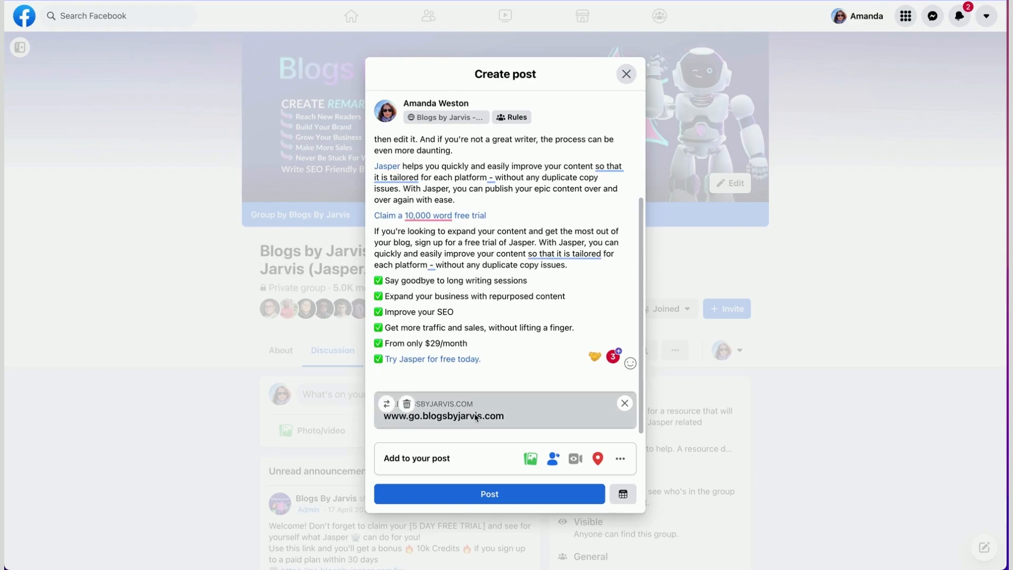
pyautogui.click(387, 403)
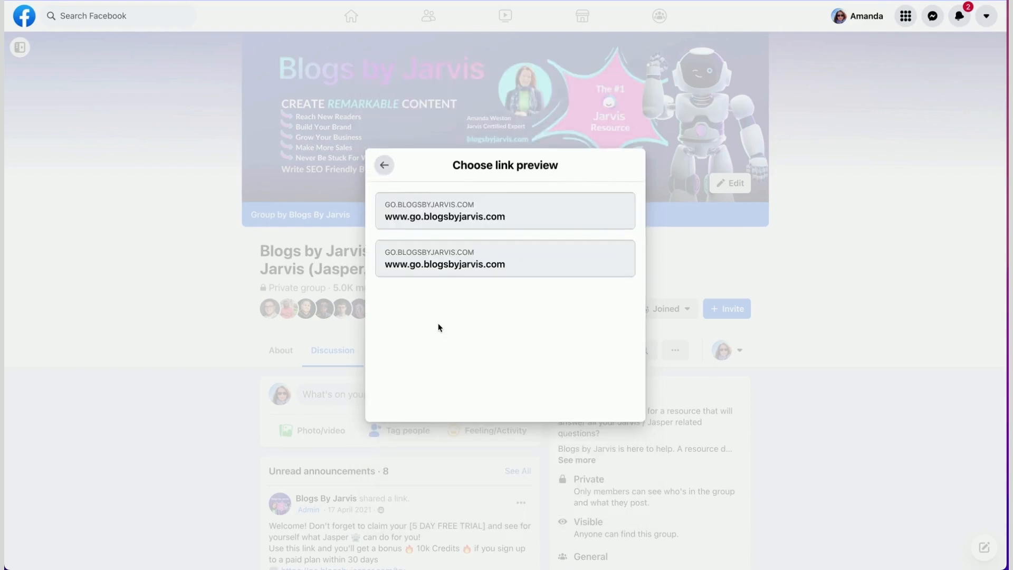
pyautogui.click(384, 167)
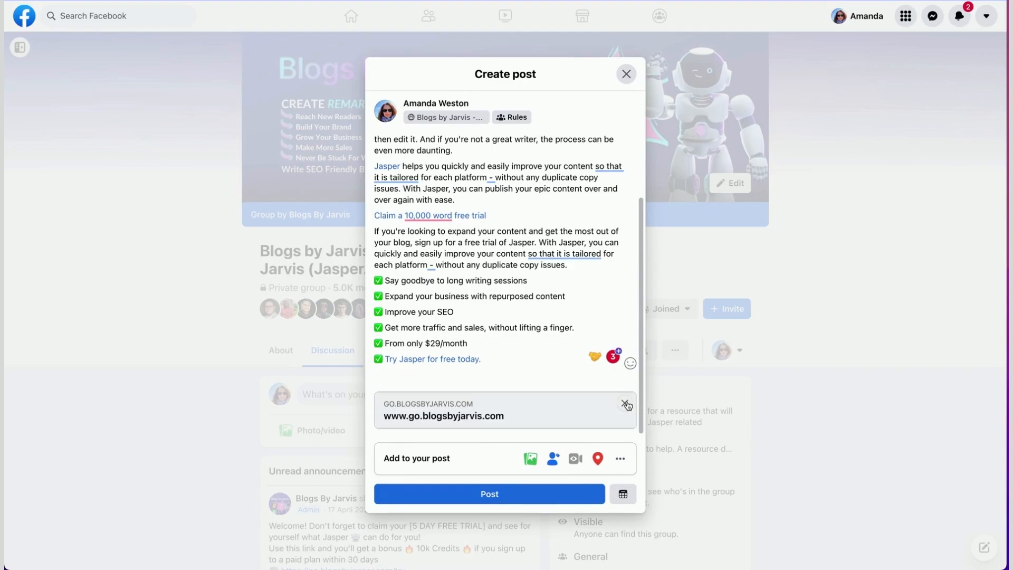
pyautogui.click(624, 403)
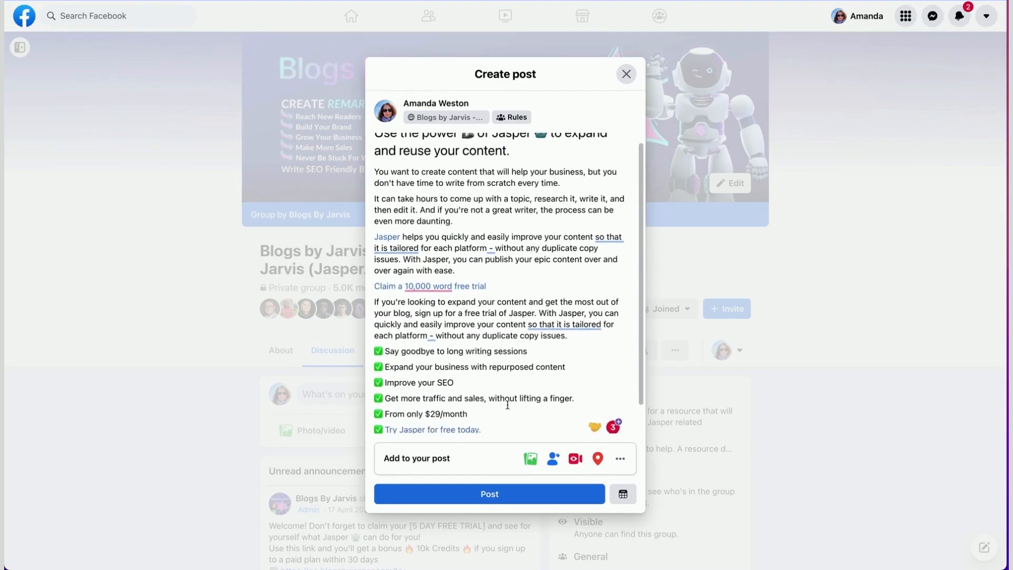
# Copy the "How to expand content with Jarvis Boss Mode" image from the blog article and paste it on a new line ending the Facebook post.
pyautogui.scroll(-1, 507, 404)
pyautogui.scroll(-1, 507, 405)
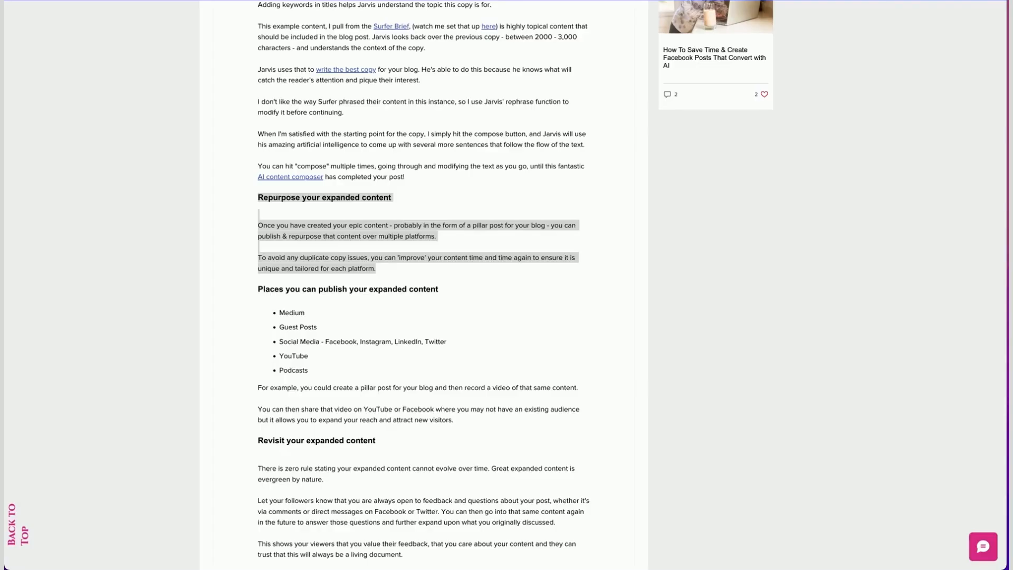
pyautogui.scroll(15, 462, 132)
pyautogui.scroll(-3, 462, 132)
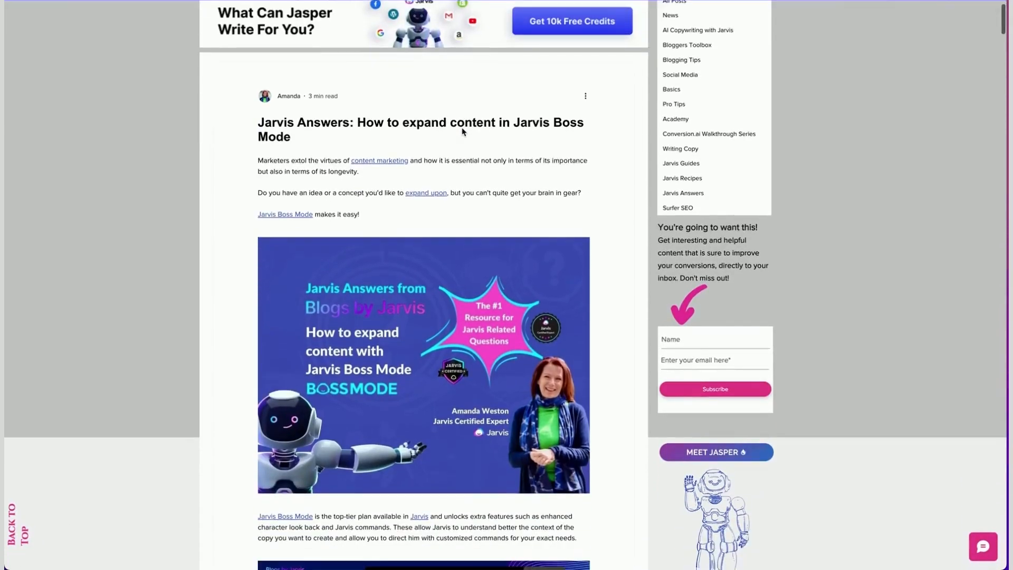
pyautogui.rightClick(437, 297)
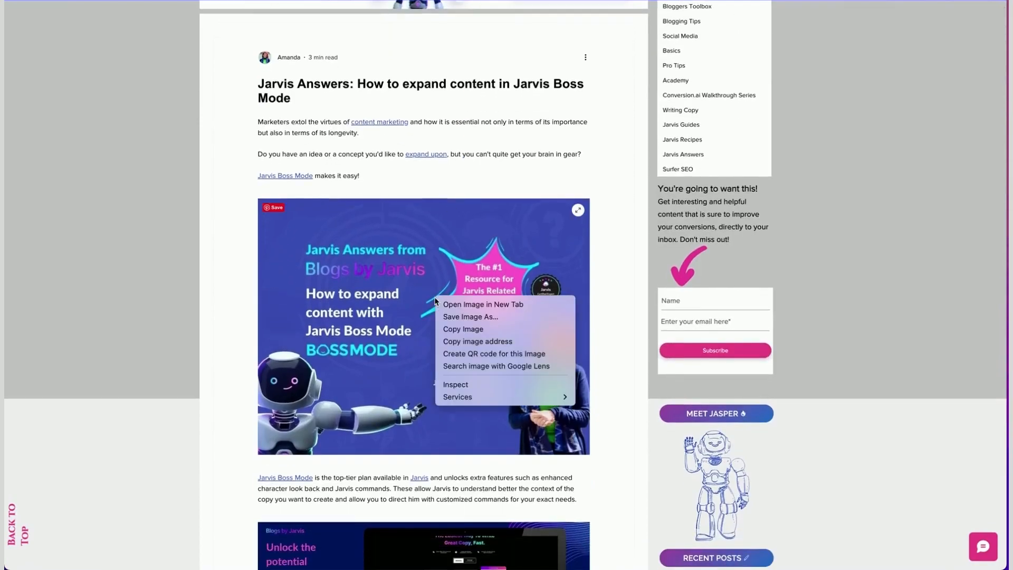
pyautogui.click(446, 331)
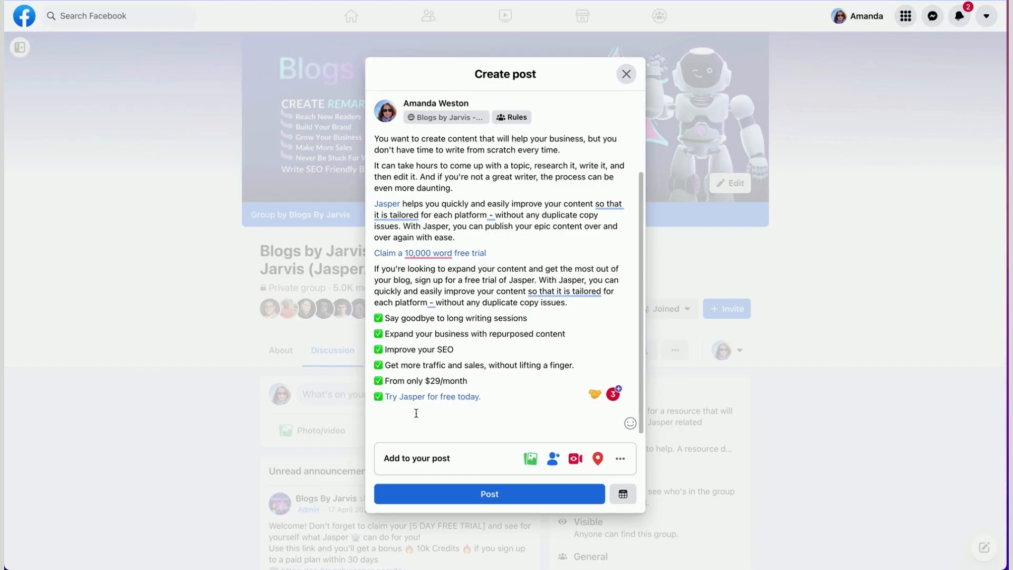
pyautogui.press('Return')
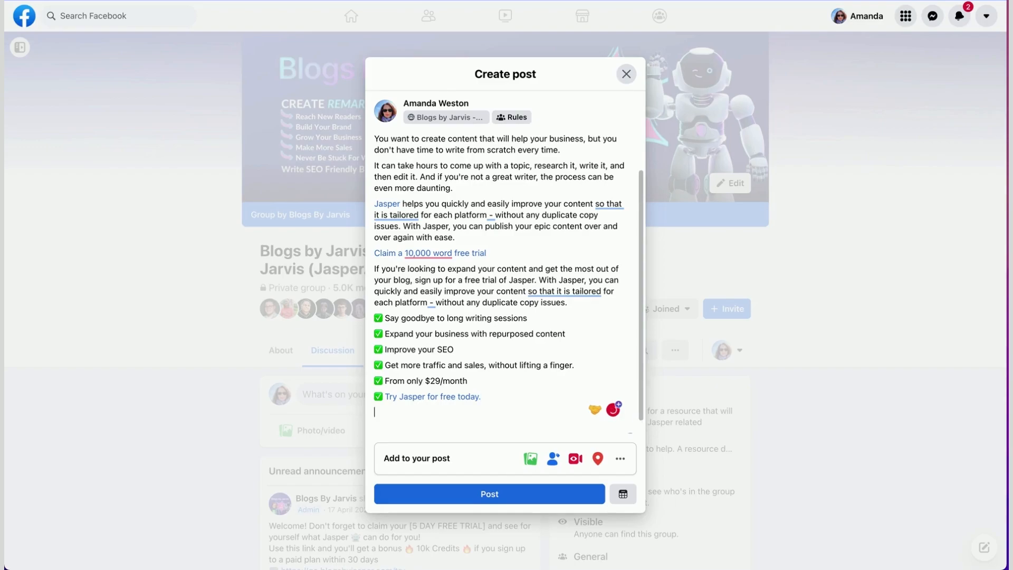
pyautogui.press('super+v')
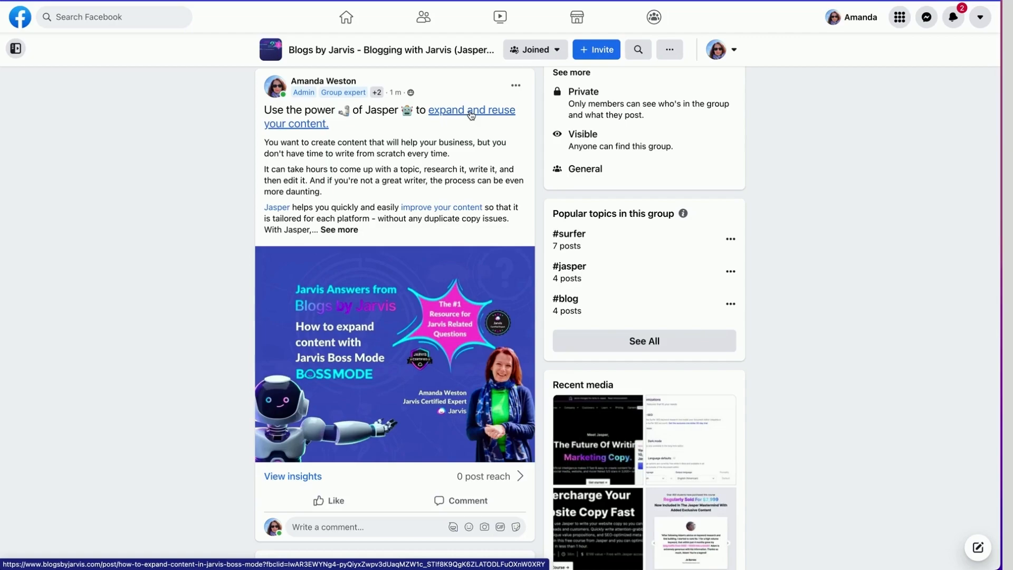
# Test the "expand and reuse your content" link in the published post's heading and return to the Facebook group.
pyautogui.click(471, 115)
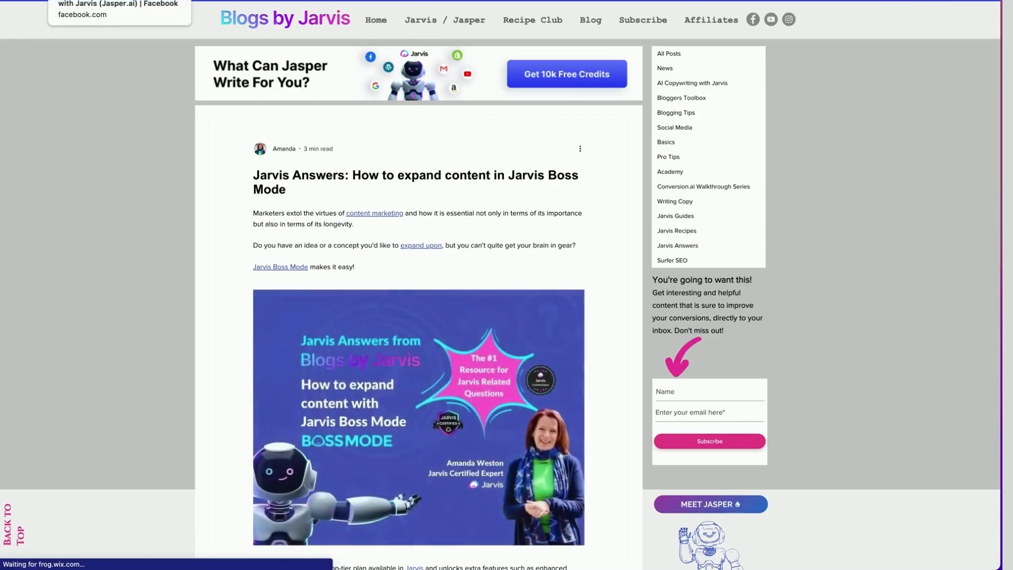
pyautogui.click(90, 1)
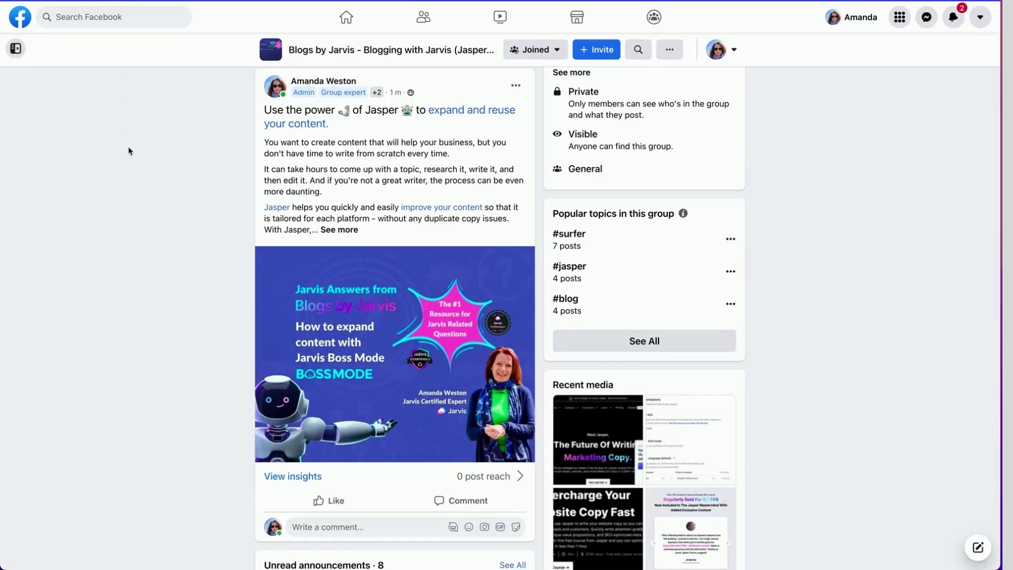